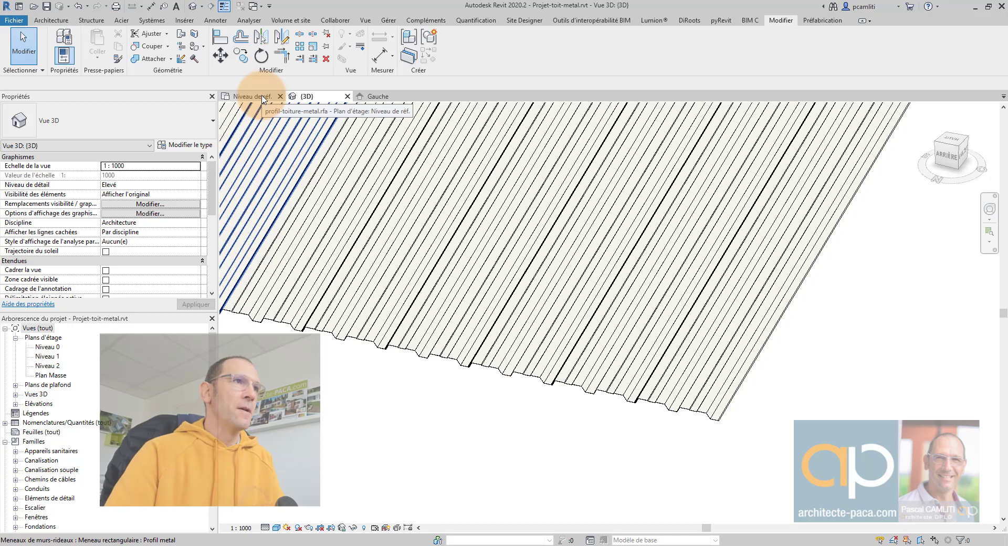
# Try to start a new family from the Profil métrique-Meneau.rft template, cancelling before it is created.
pyautogui.click(17, 22)
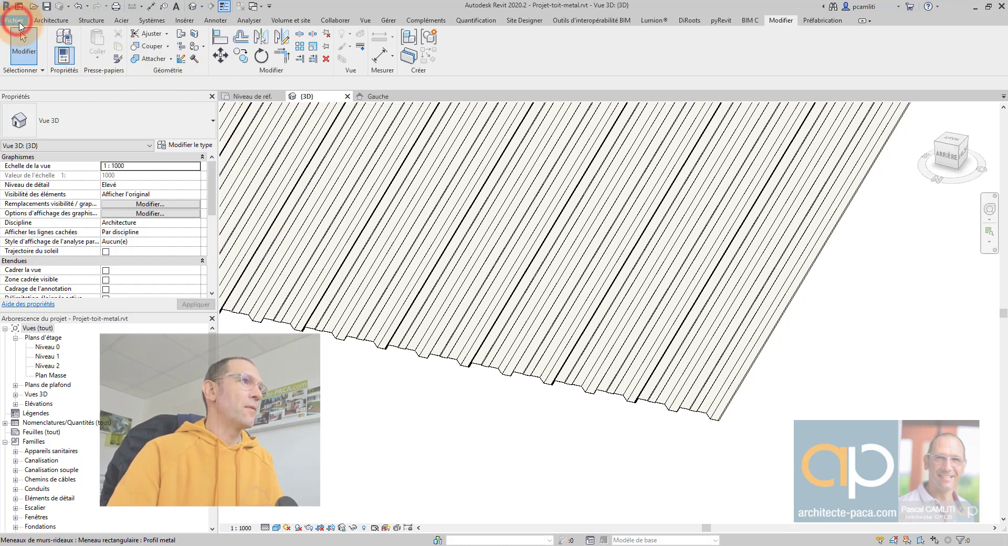
pyautogui.moveTo(68, 57)
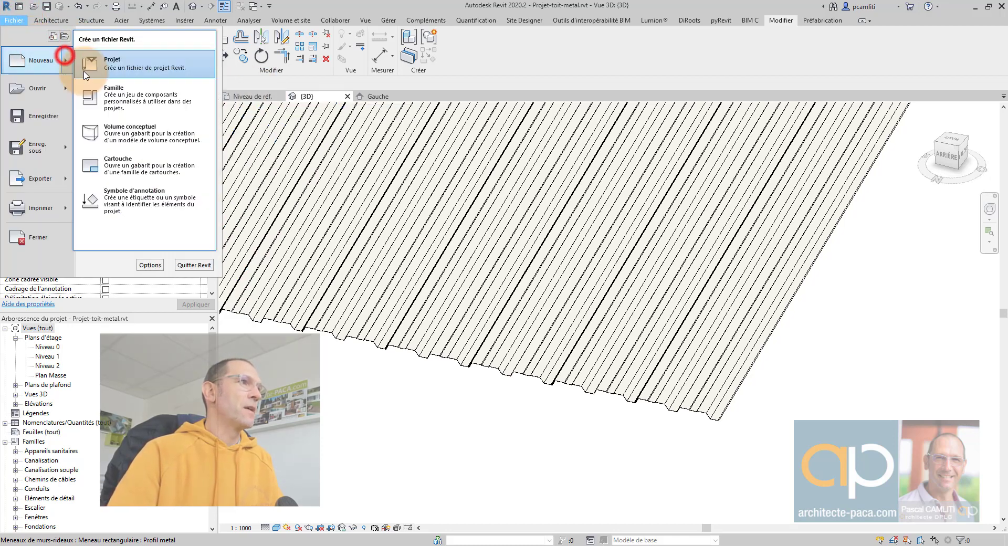
pyautogui.click(133, 93)
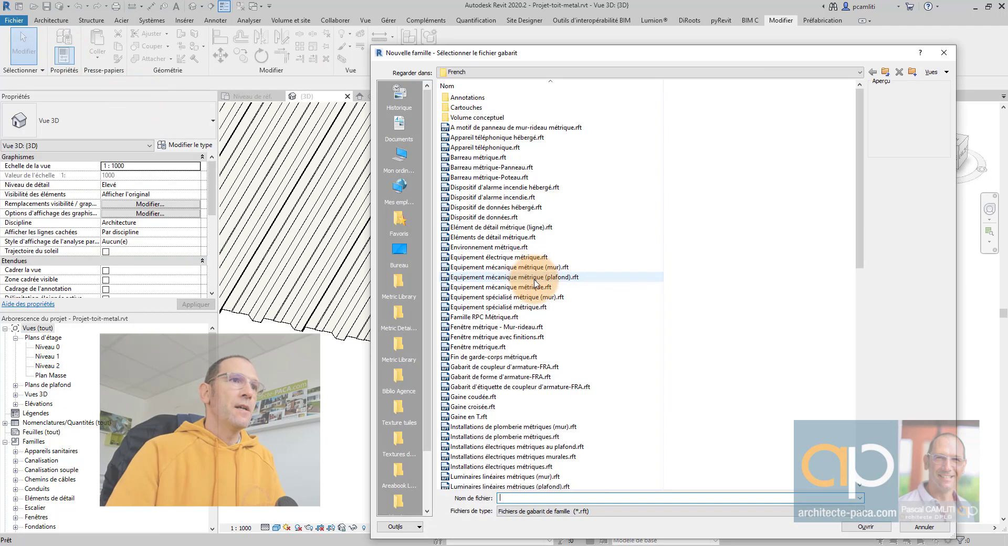
pyautogui.scroll(-10, 618, 342)
pyautogui.scroll(-8, 618, 341)
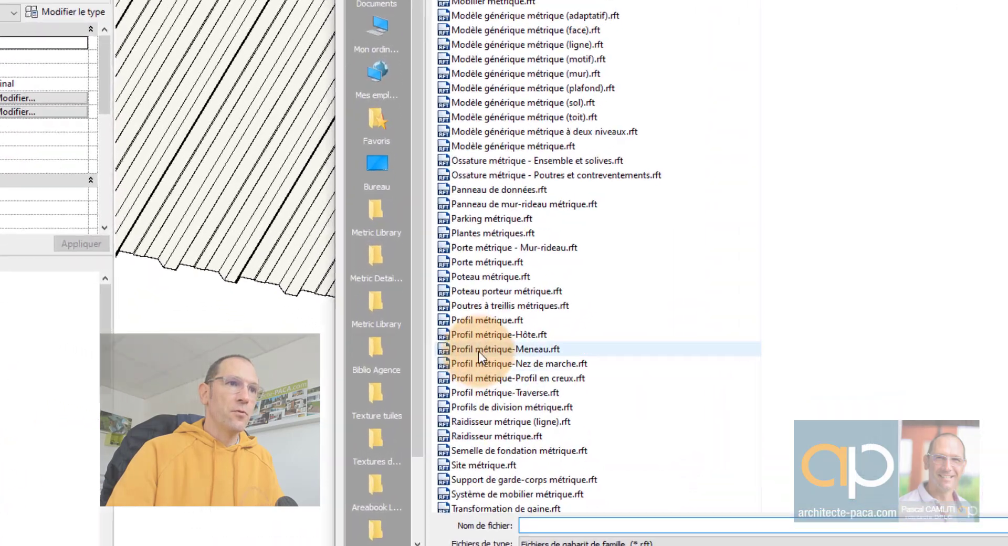
pyautogui.click(479, 376)
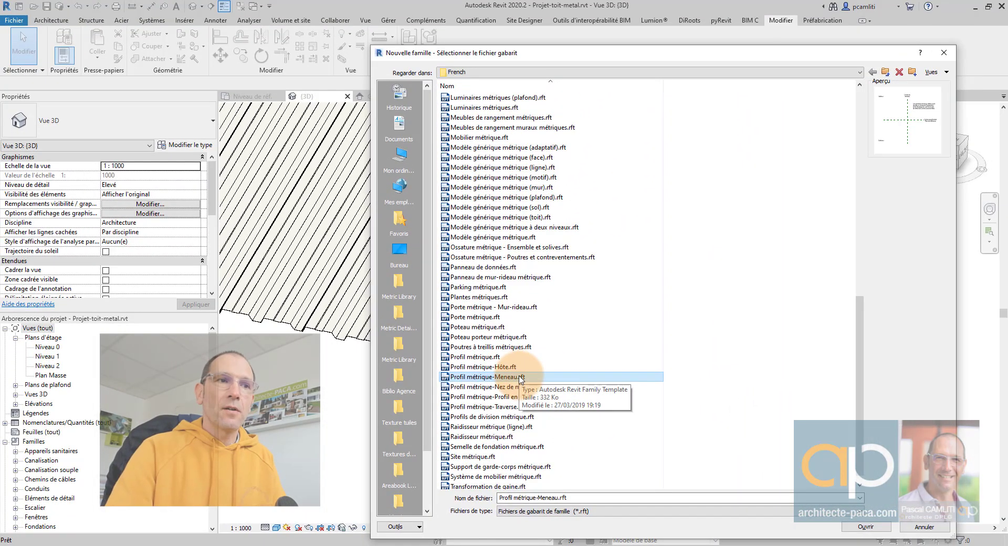
pyautogui.click(924, 528)
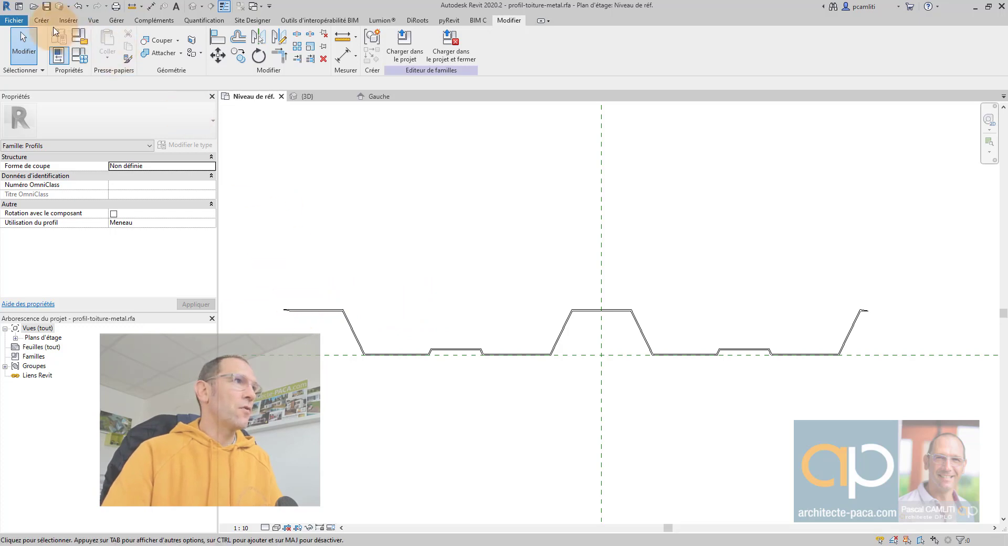
# Examine the outline of the corrugated metal roof profile in the profil-toiture-metal family, including the line at its upper-left end.
pyautogui.click(41, 20)
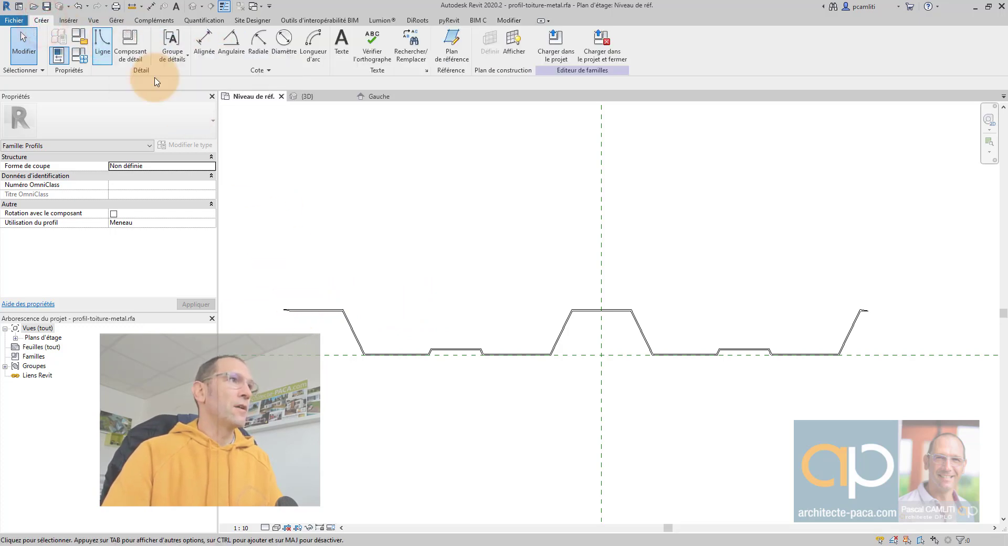
pyautogui.scroll(2, 293, 313)
pyautogui.click(299, 310)
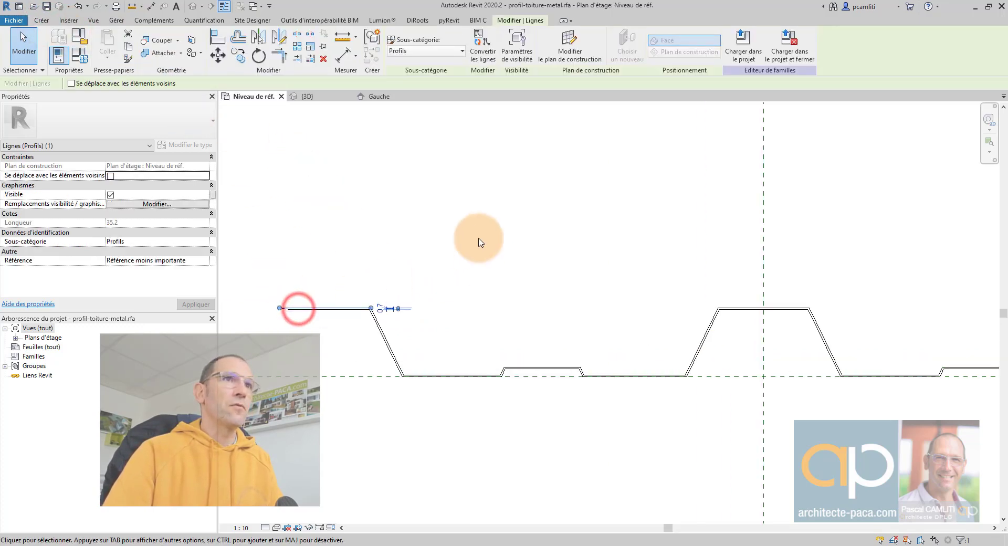
pyautogui.scroll(3, 341, 325)
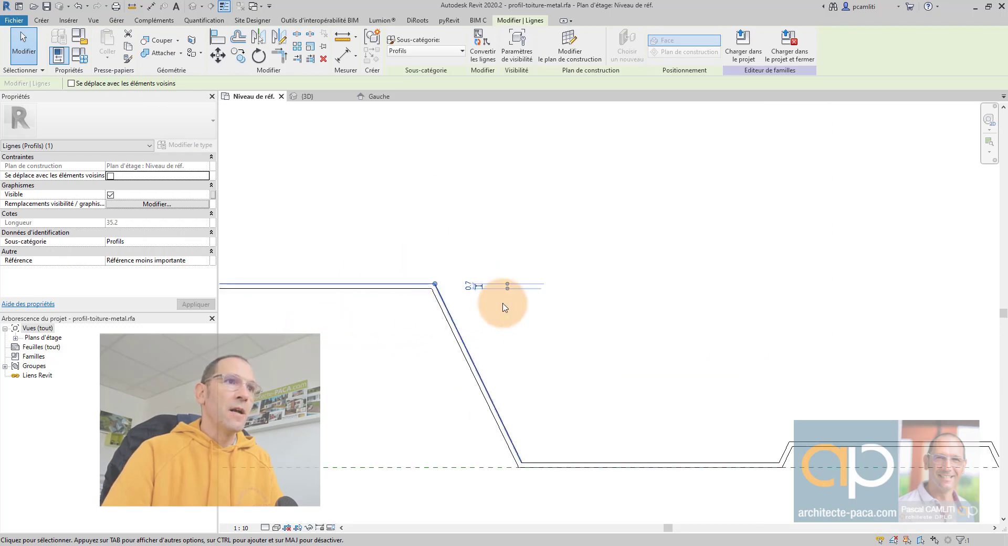
pyautogui.click(525, 308)
pyautogui.scroll(-4, 576, 313)
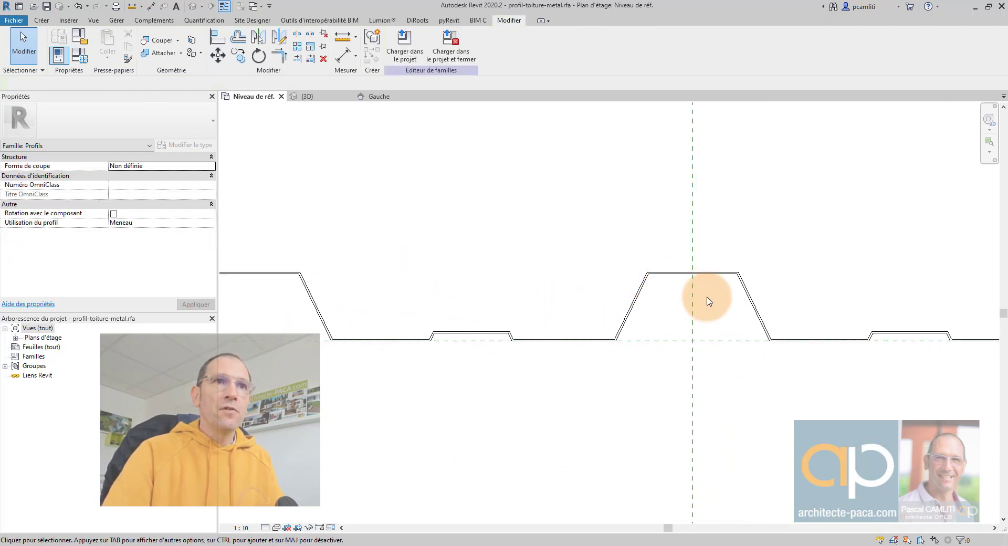
pyautogui.scroll(-3, 707, 300)
pyautogui.moveTo(749, 279); pyautogui.dragTo(657, 280, button='middle')
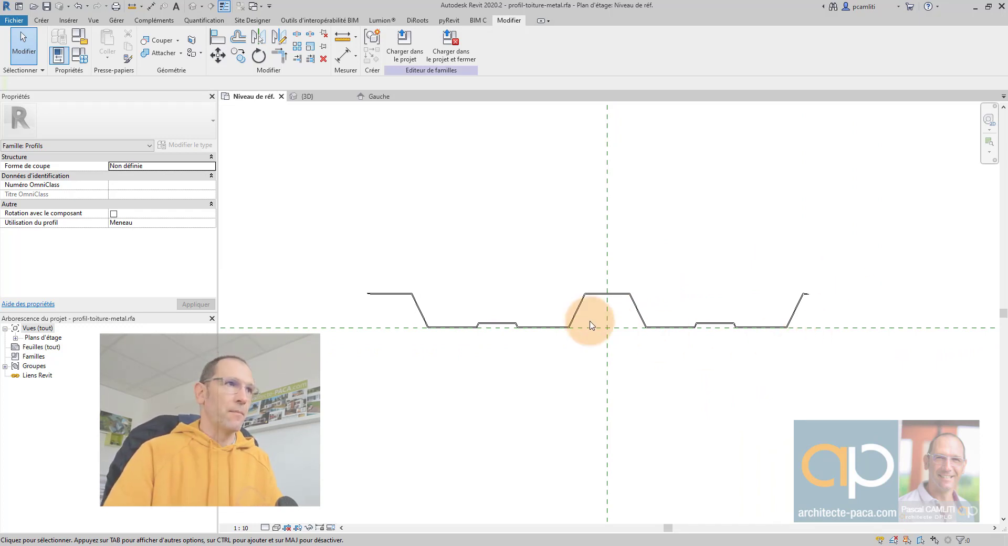
# Switch to the project's 3D view and locate the Meneaux de murs-rideaux families in the project browser.
pyautogui.click(310, 97)
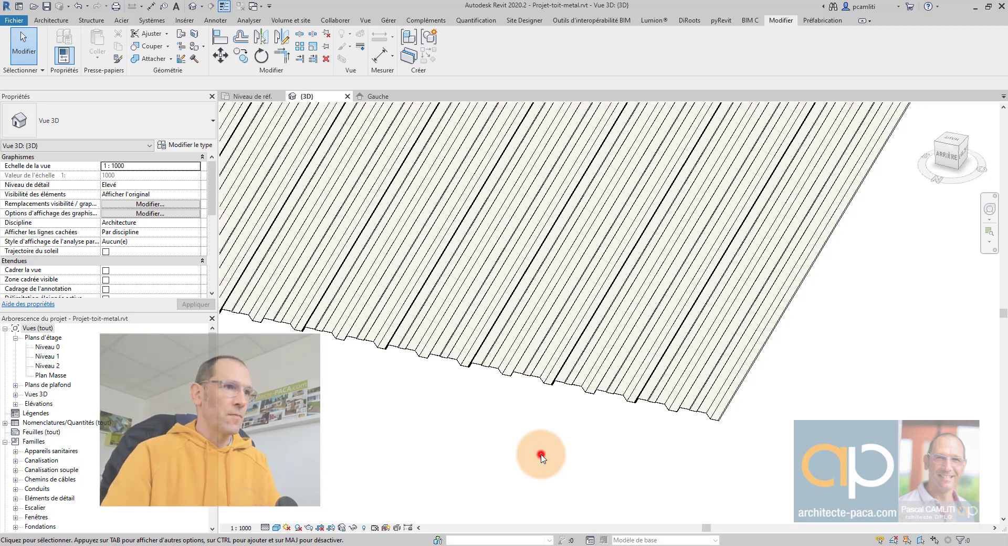
pyautogui.scroll(-2, 177, 419)
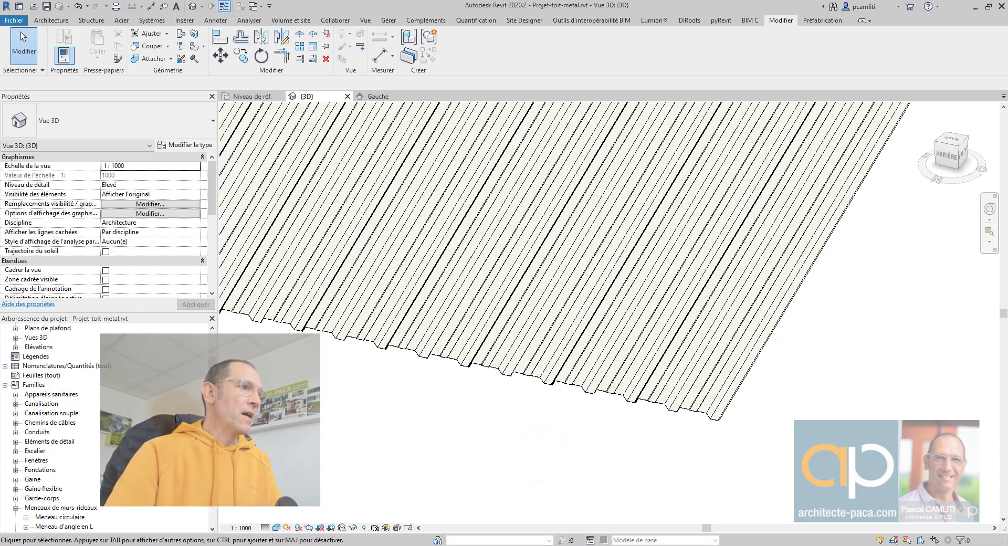
pyautogui.scroll(-2, 176, 419)
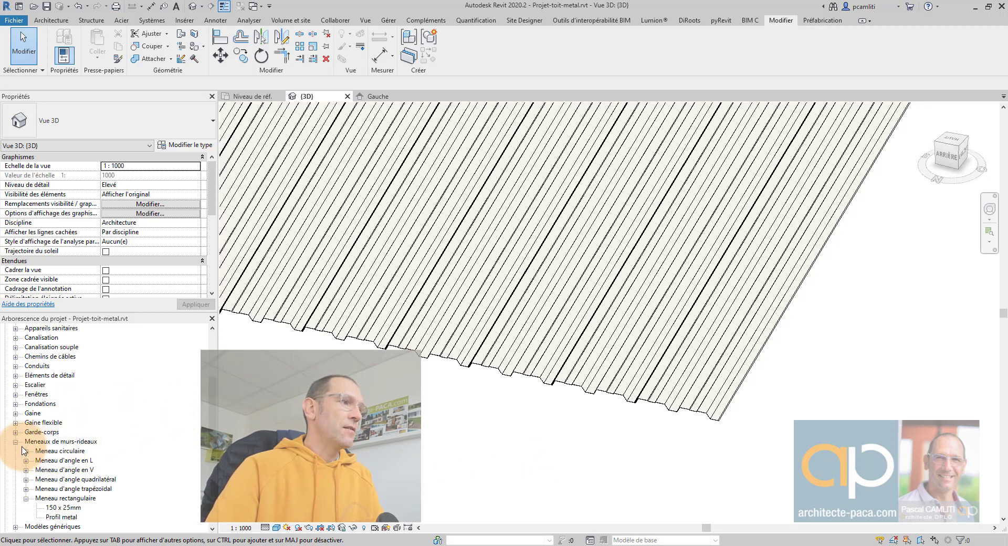
pyautogui.rightClick(125, 415)
pyautogui.click(182, 422)
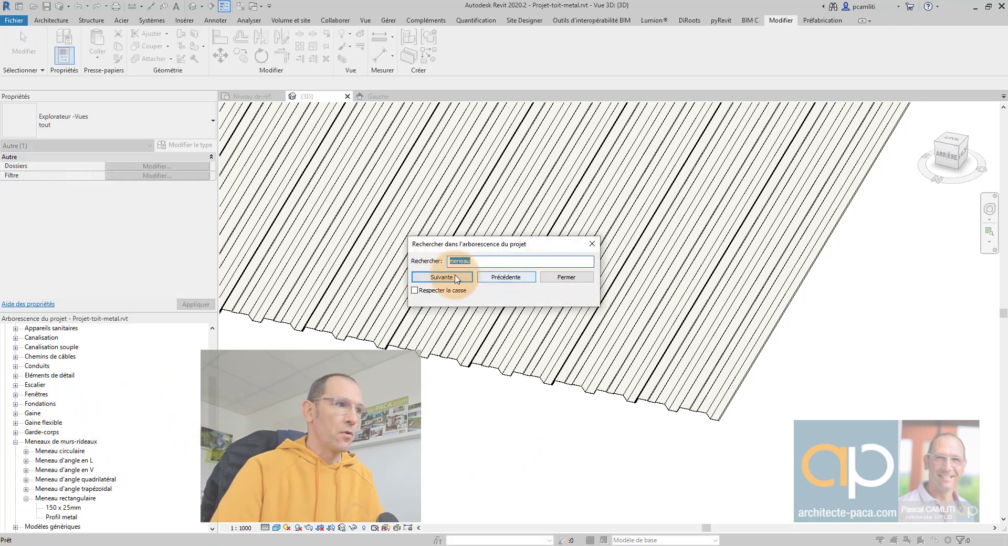
pyautogui.click(564, 277)
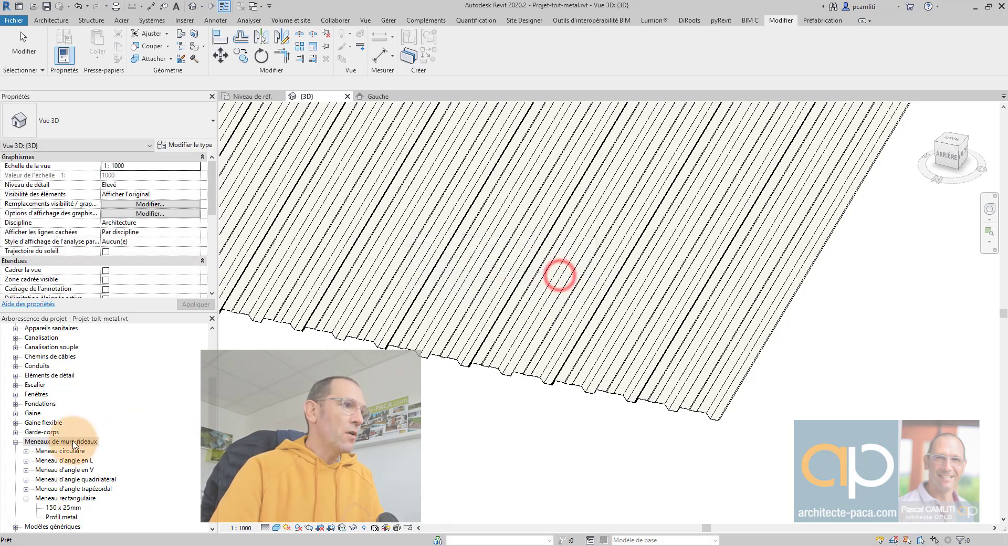
# Create a new type named TEST in the Meneau rectangulaire family and view its type properties.
pyautogui.scroll(-1, 73, 462)
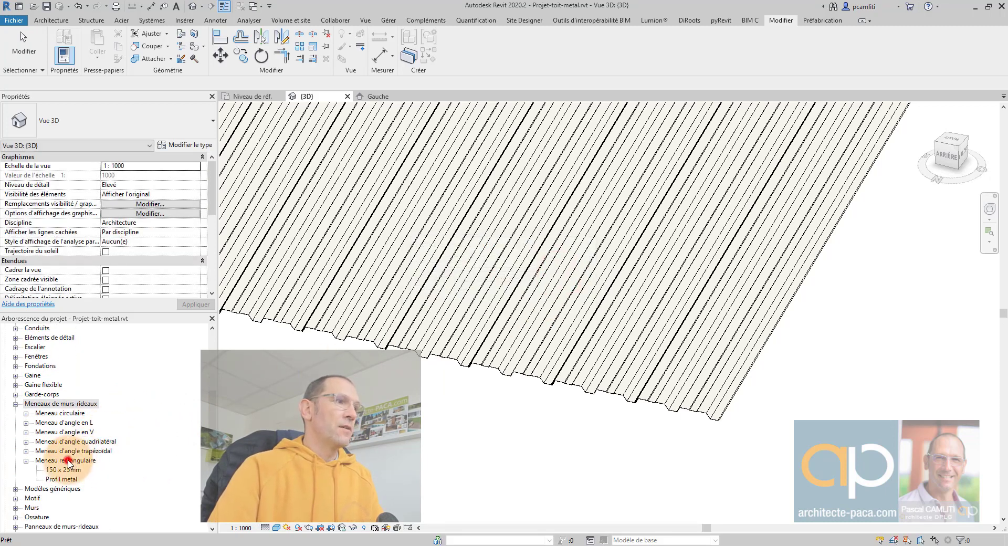
pyautogui.click(68, 462)
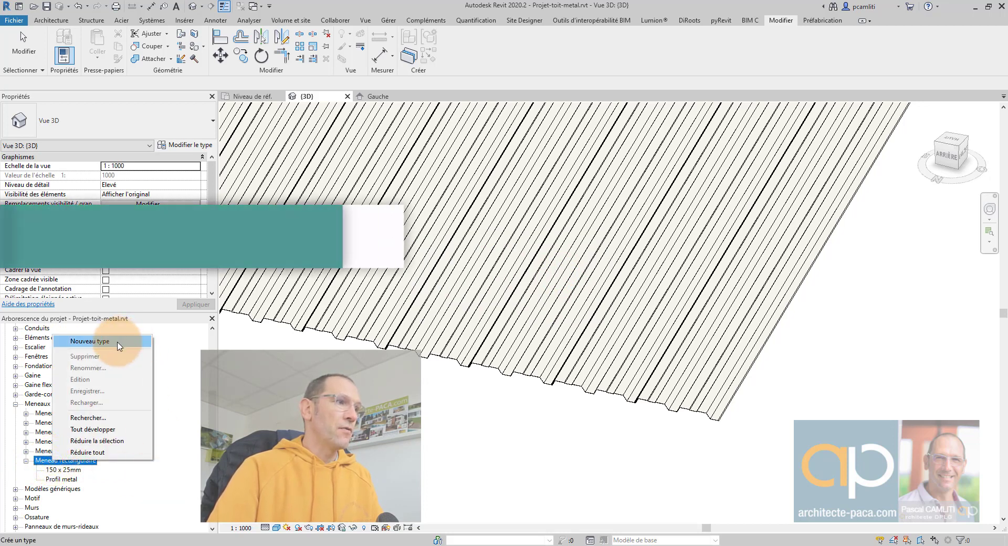
pyautogui.click(118, 346)
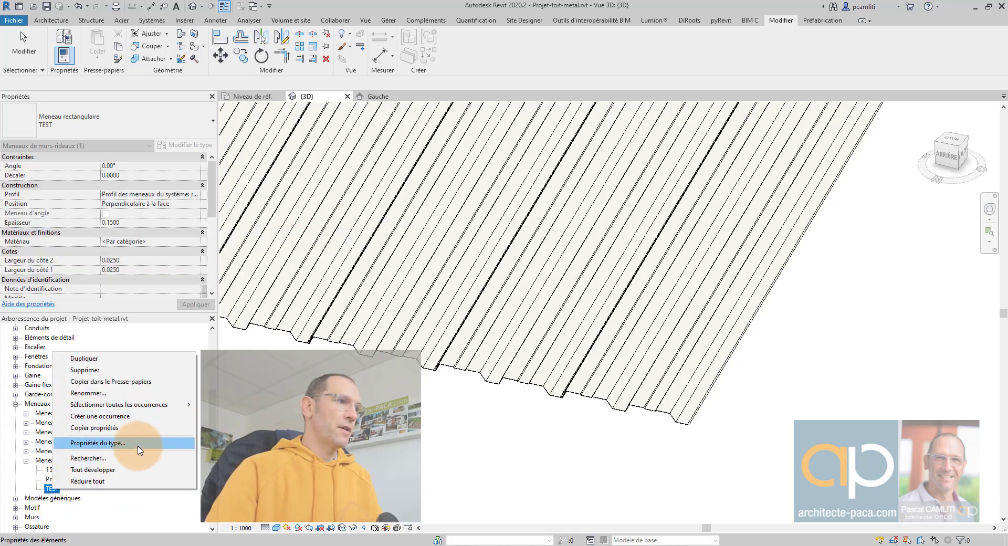
pyautogui.click(138, 444)
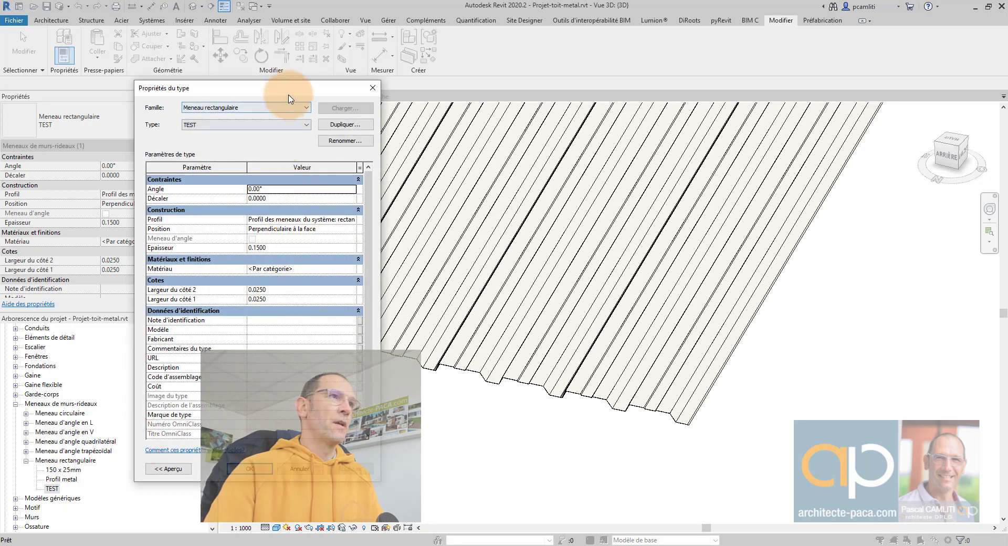
pyautogui.moveTo(288, 92); pyautogui.dragTo(379, 98)
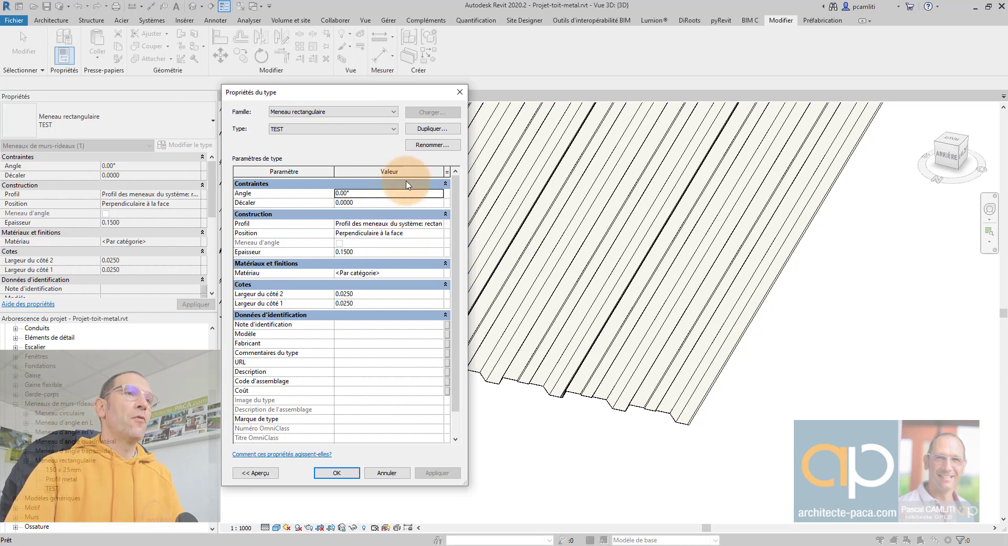
pyautogui.click(460, 93)
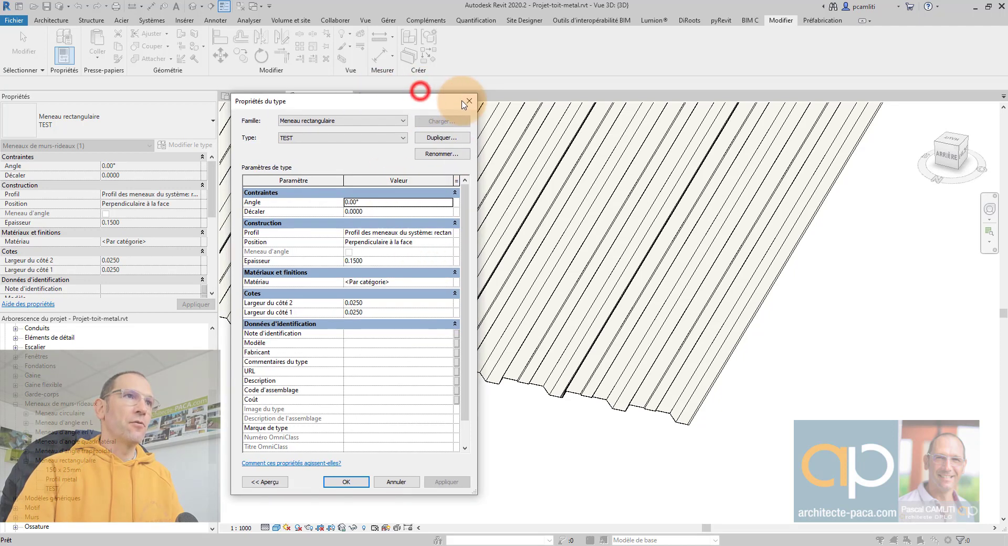
# Try to load the profil-toiture-metal family into the project, cancelling at the choice of target project.
pyautogui.click(256, 96)
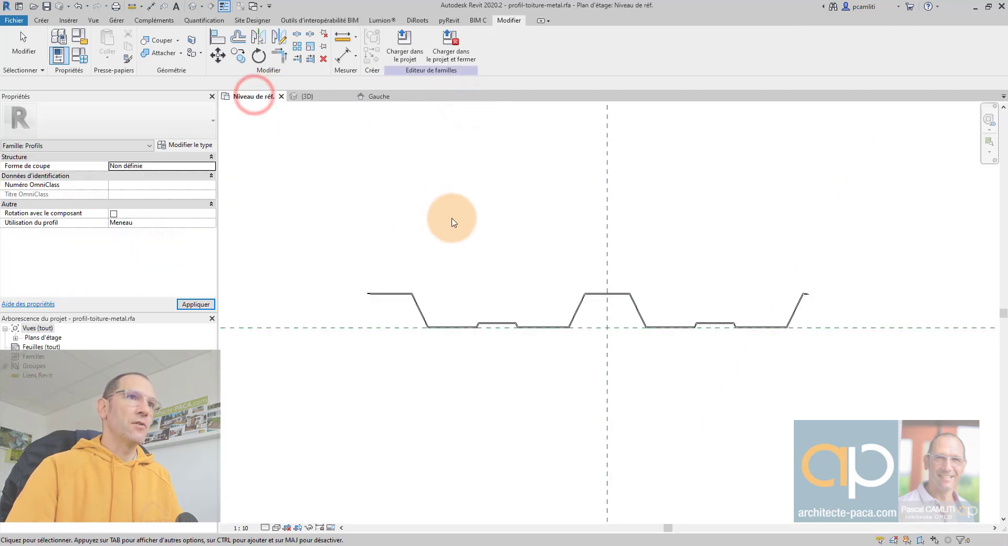
pyautogui.click(410, 48)
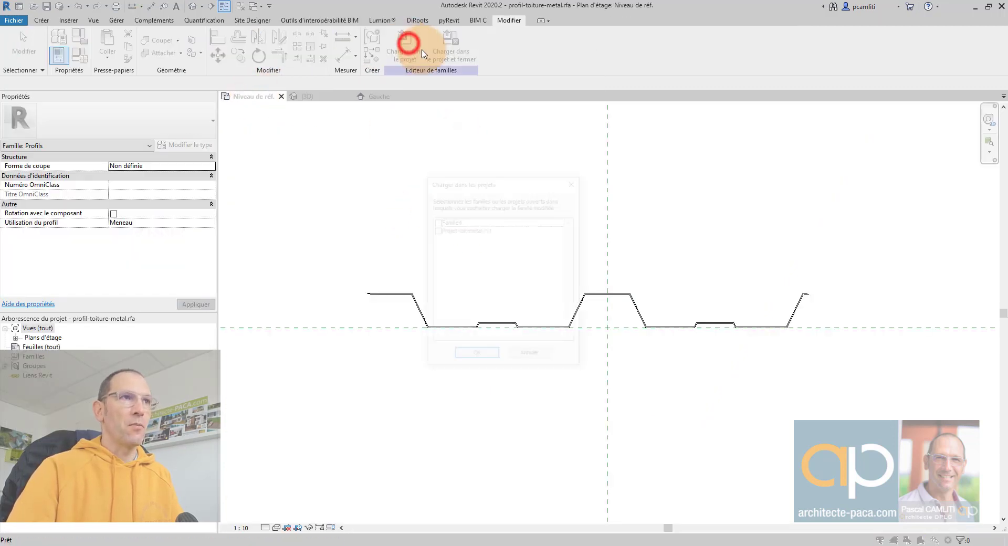
pyautogui.click(532, 357)
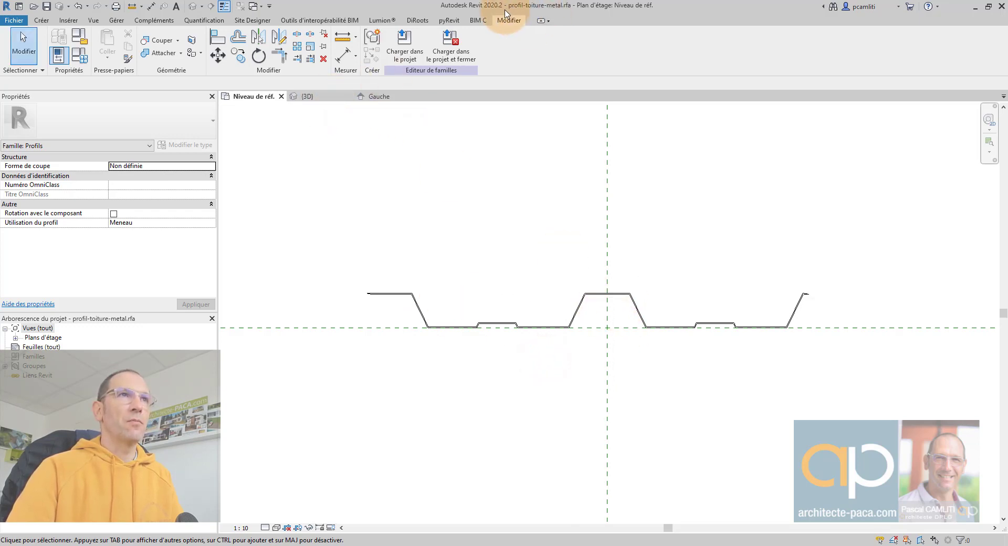
# Back in the project, try the profil-toiture-metal profile on the TEST mullion type and cancel the change.
pyautogui.click(319, 96)
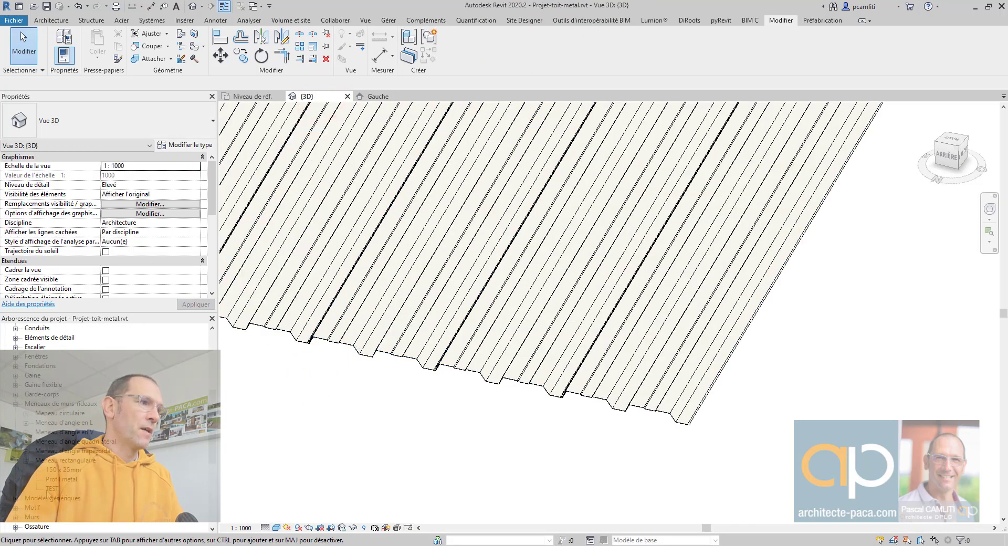
pyautogui.click(52, 488)
pyautogui.rightClick(54, 489)
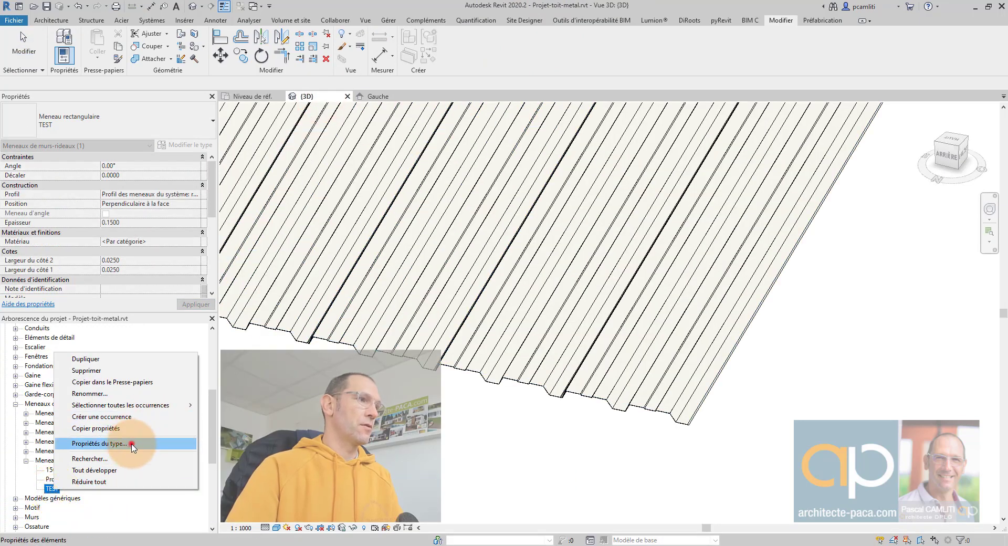
pyautogui.click(131, 444)
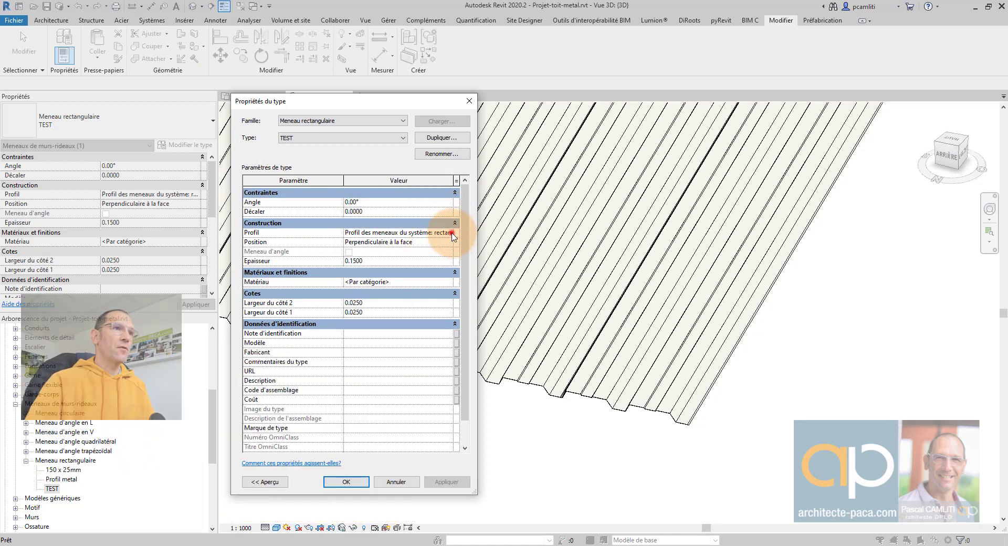
pyautogui.click(452, 233)
pyautogui.click(381, 259)
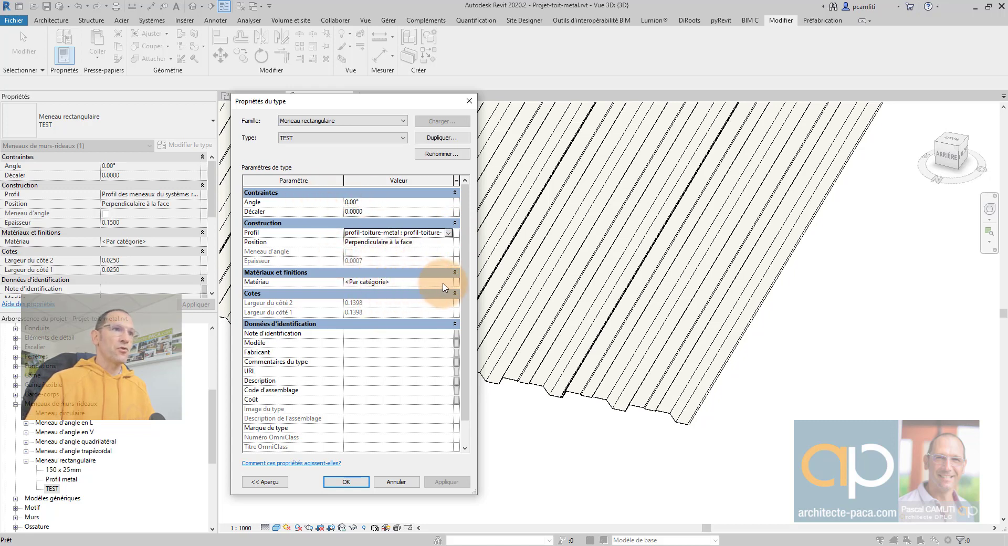
pyautogui.click(400, 483)
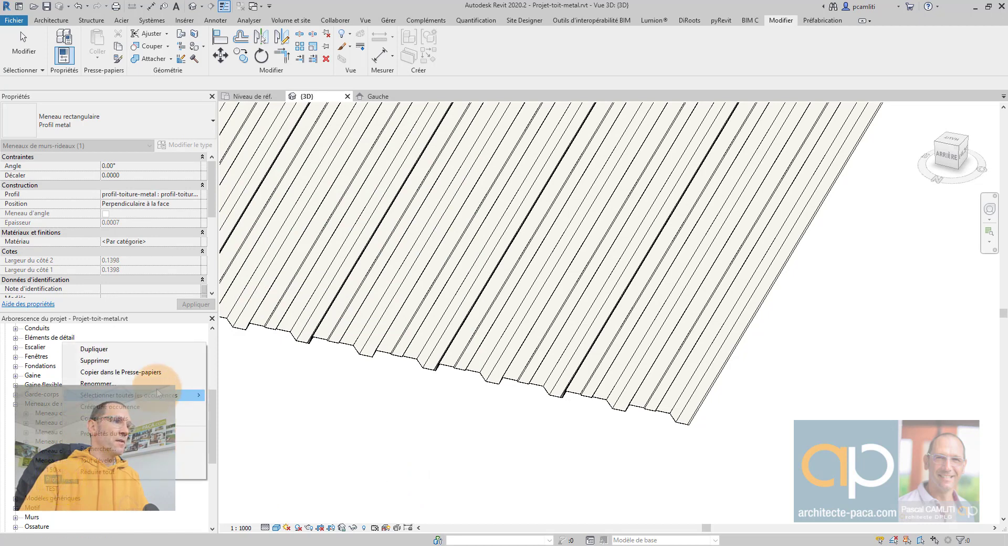
# Examine the type properties of the Profil metal mullion type, widening the dialog to read its full profile name.
pyautogui.click(103, 434)
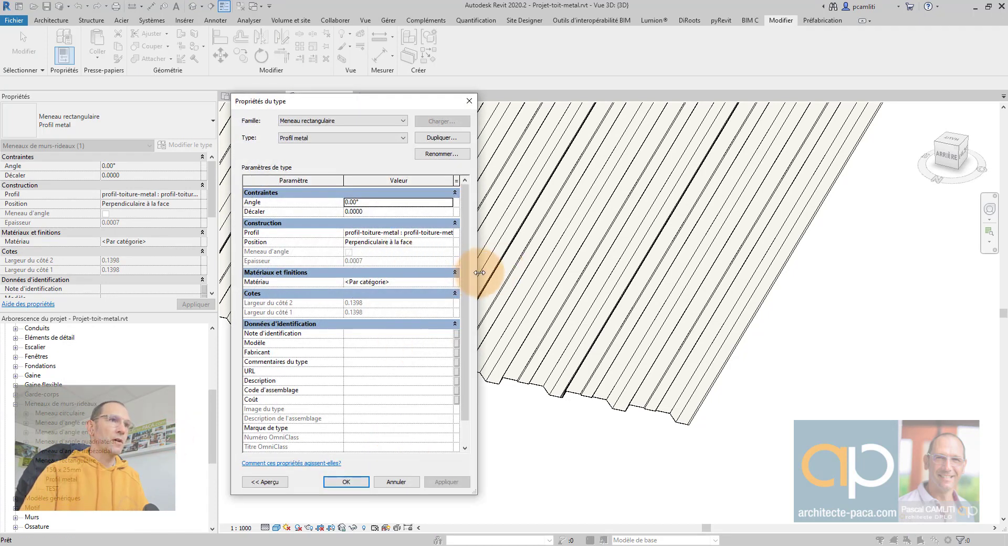
pyautogui.moveTo(479, 273); pyautogui.dragTo(538, 273)
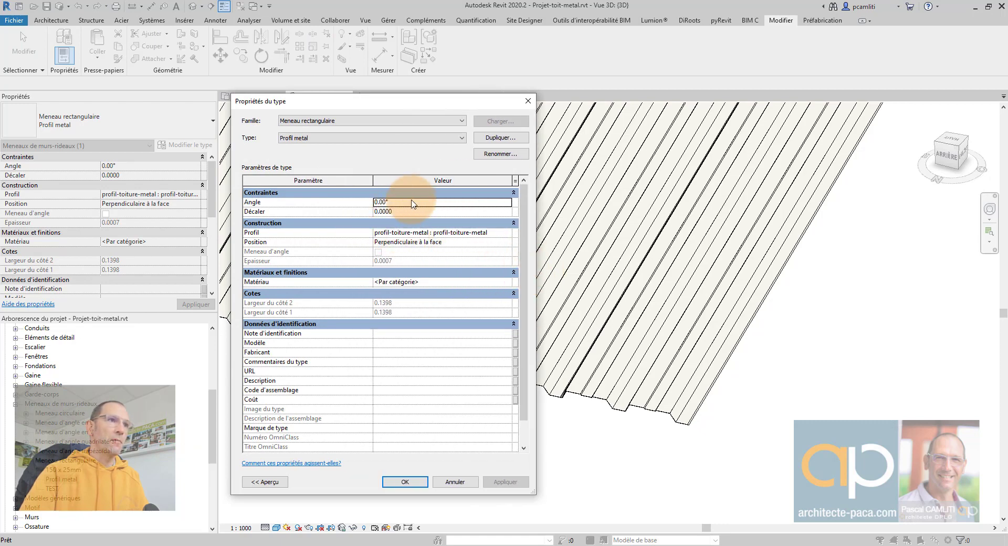
pyautogui.click(454, 481)
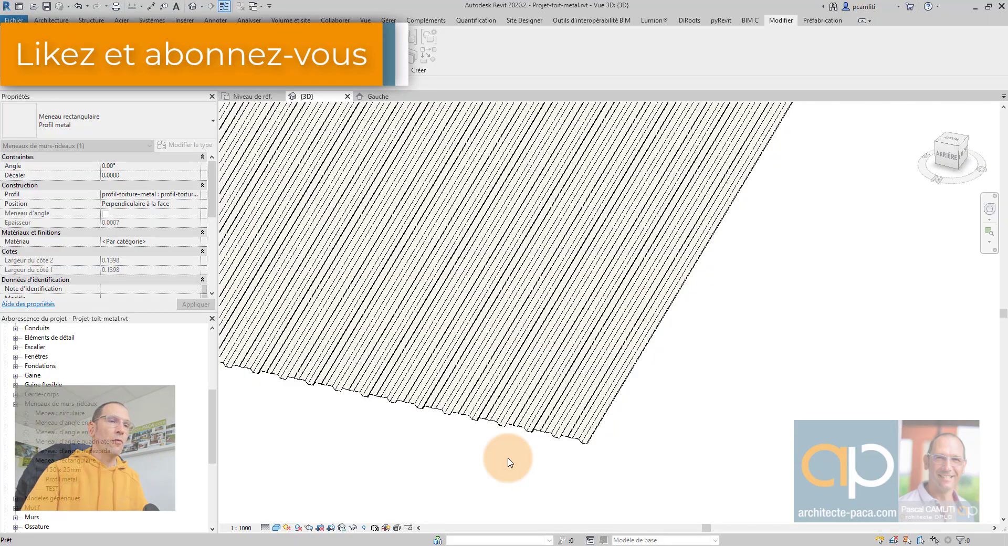
pyautogui.scroll(-3, 609, 421)
pyautogui.click(599, 435)
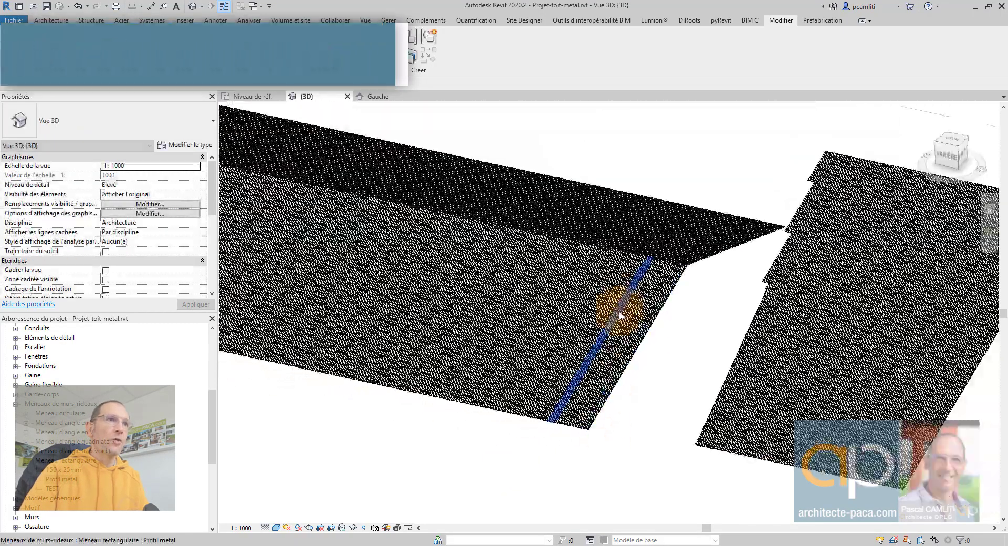
pyautogui.moveTo(620, 315); pyautogui.dragTo(675, 281, button='middle')
pyautogui.click(44, 21)
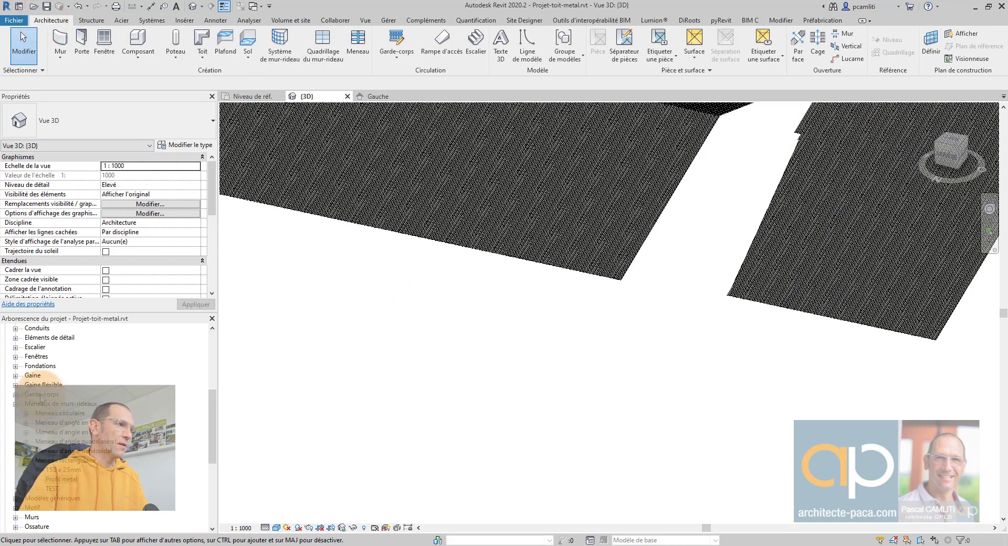
# In the Plan Masse floor plan, start a footprint roof on Niveau 1 and sketch a rectangular outline about 14.1 m long below the large roof.
pyautogui.scroll(6, 40, 398)
pyautogui.doubleClick(49, 376)
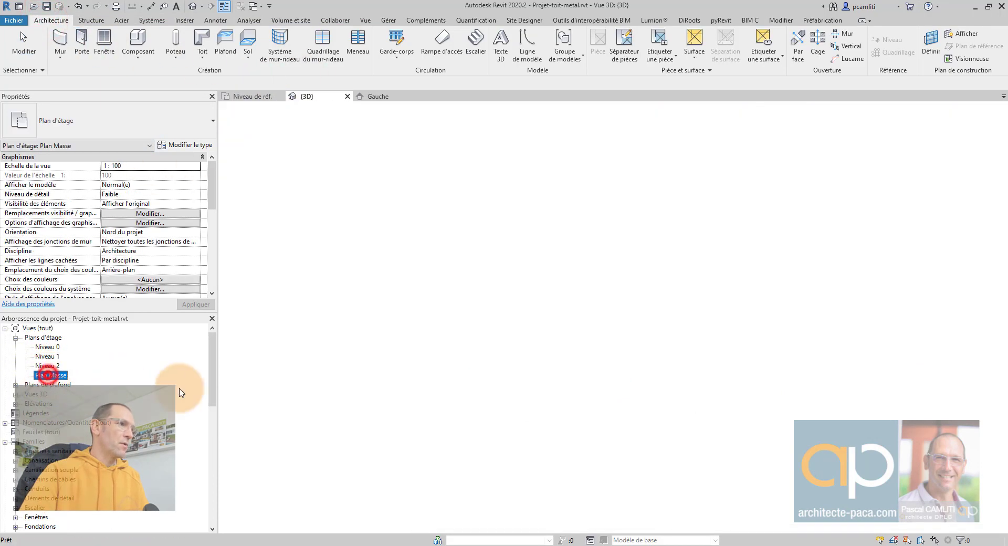
pyautogui.scroll(2, 617, 385)
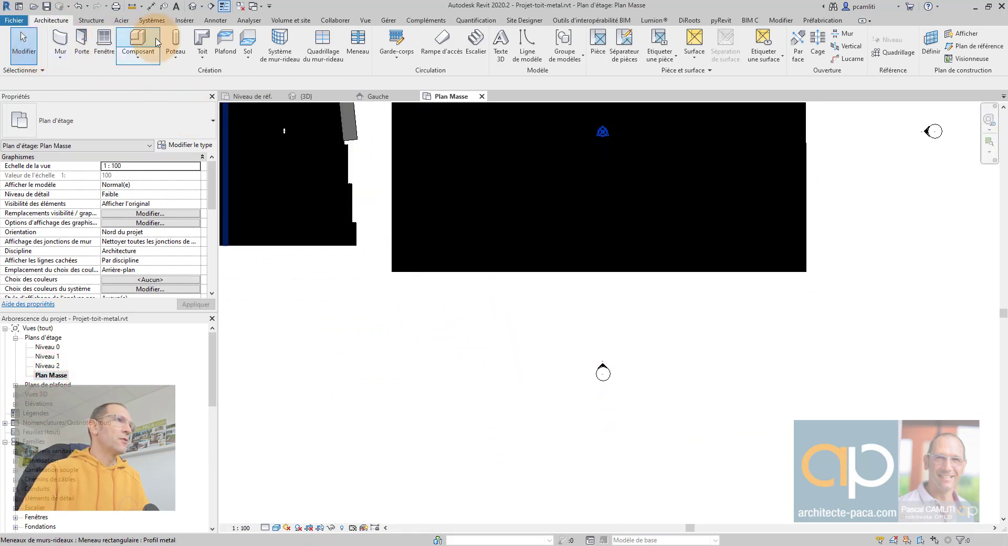
pyautogui.click(202, 42)
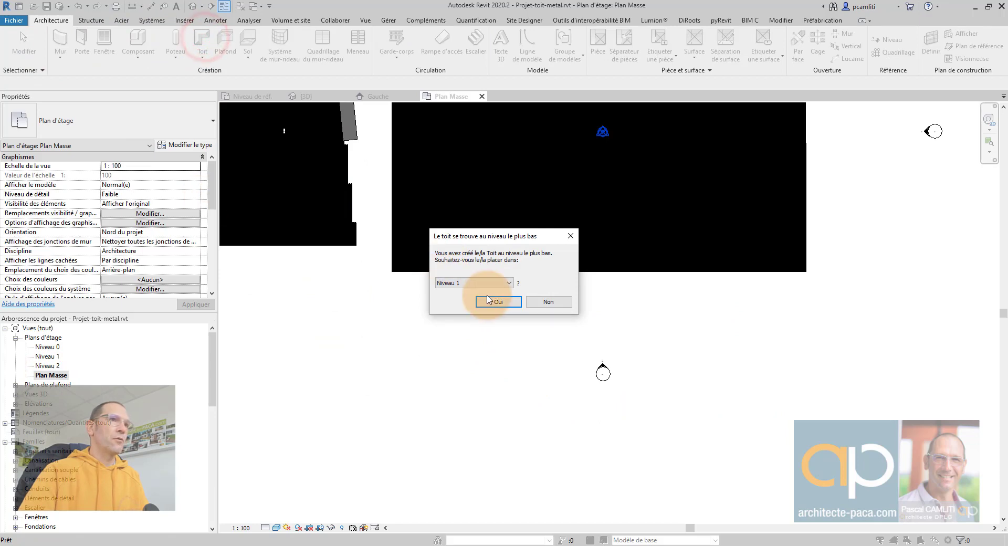
pyautogui.click(493, 302)
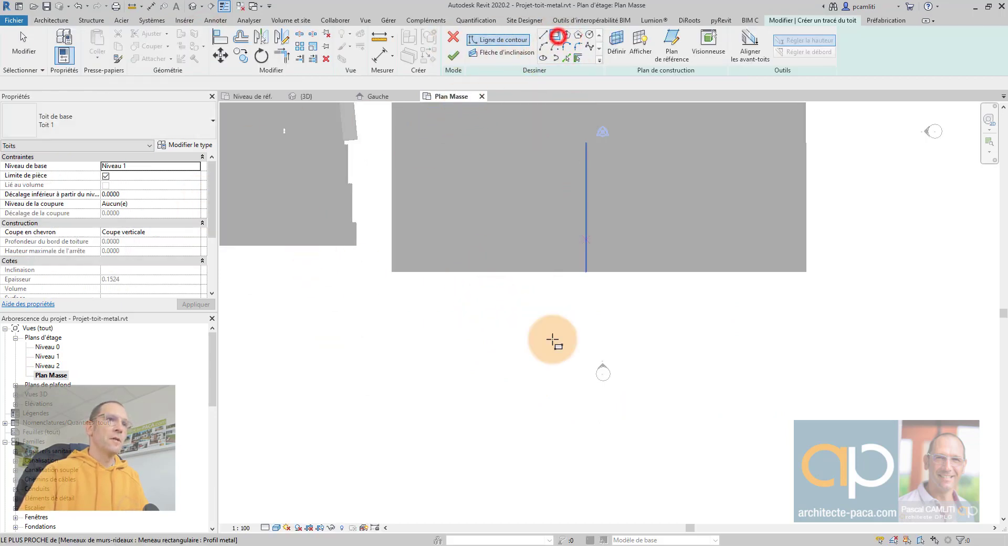
pyautogui.click(555, 34)
pyautogui.click(539, 293)
pyautogui.click(706, 363)
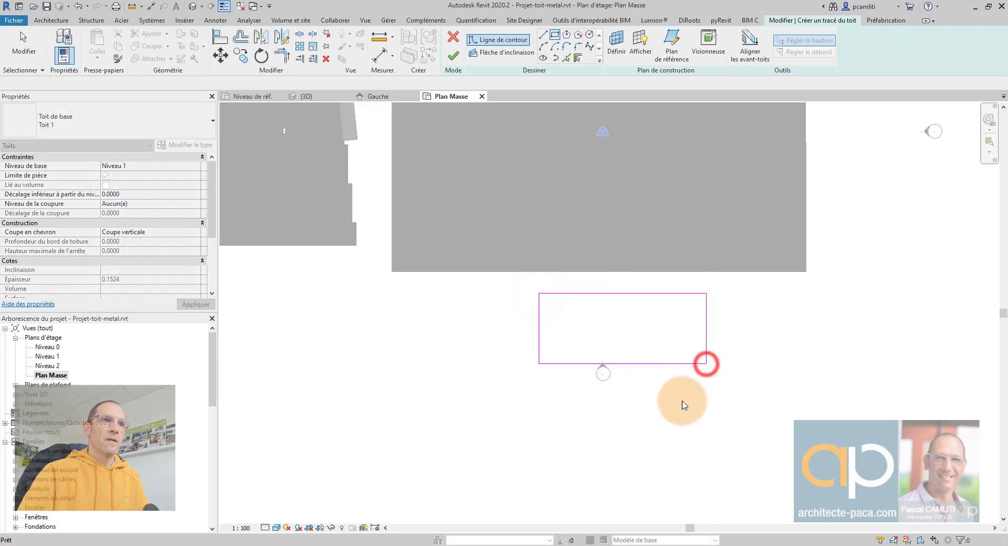
pyautogui.press('Escape')
pyautogui.press('Escape')
# Make the two long edges of the roof outline slope-defining at 16.70° and finish the roof sketch.
pyautogui.moveTo(682, 400)
pyautogui.mouseDown()
pyautogui.moveTo(641, 292)
pyautogui.moveTo(588, 279)
pyautogui.mouseUp()
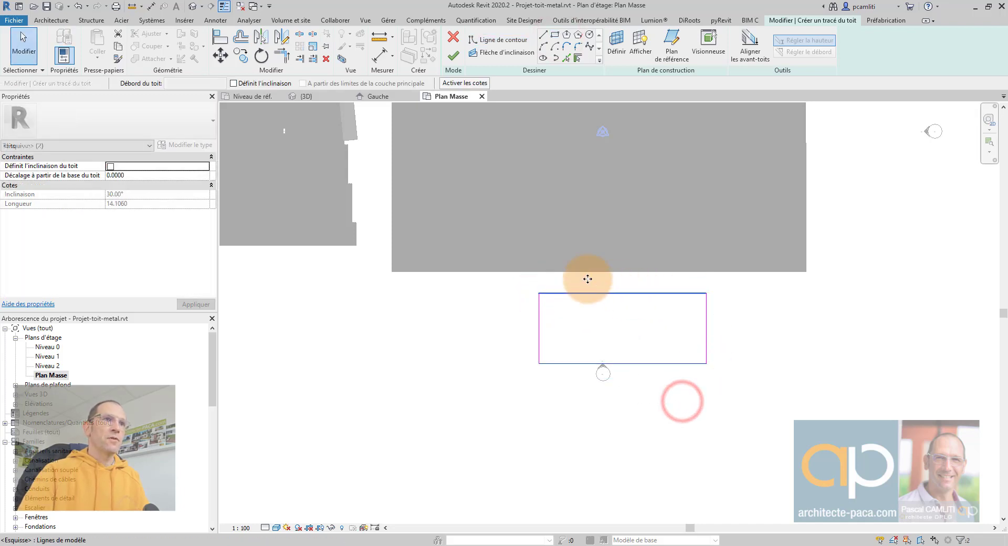
pyautogui.click(109, 166)
pyautogui.click(125, 194)
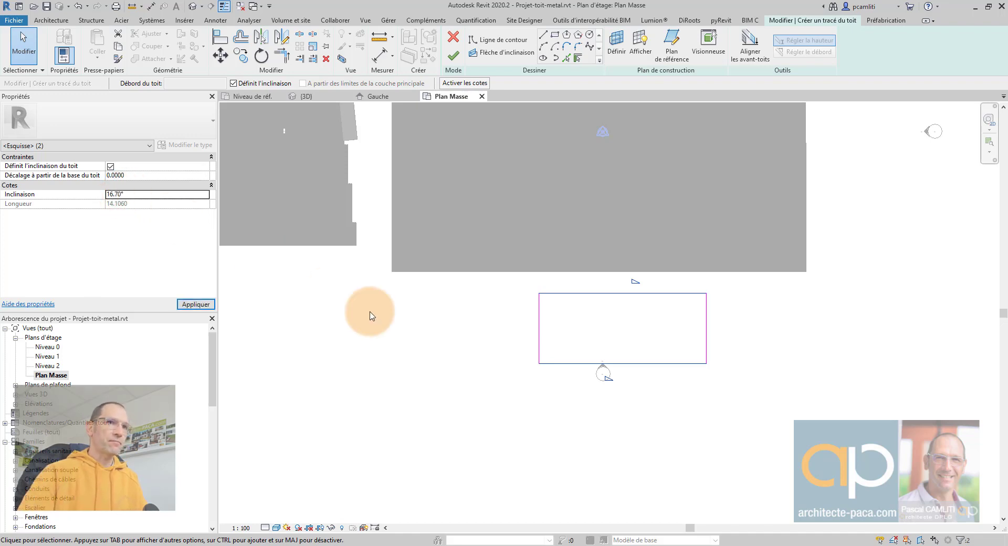
pyautogui.click(397, 338)
pyautogui.click(454, 58)
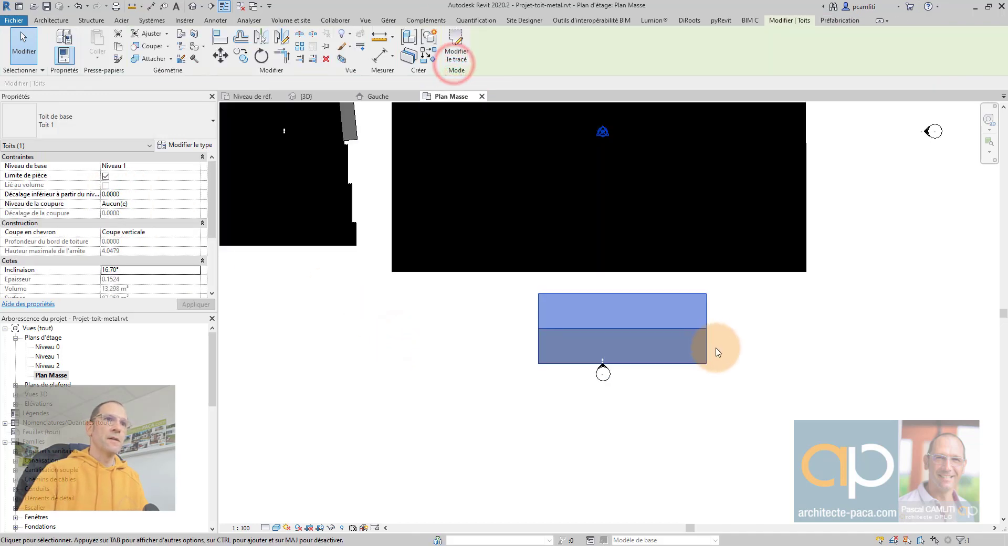
# In the 3D view, change the new gable roof's type to the sloped glazing Toit en verre 1 m x 2 m.
pyautogui.hotkey('ctrl', 'Tab')
pyautogui.scroll(-5, 737, 363)
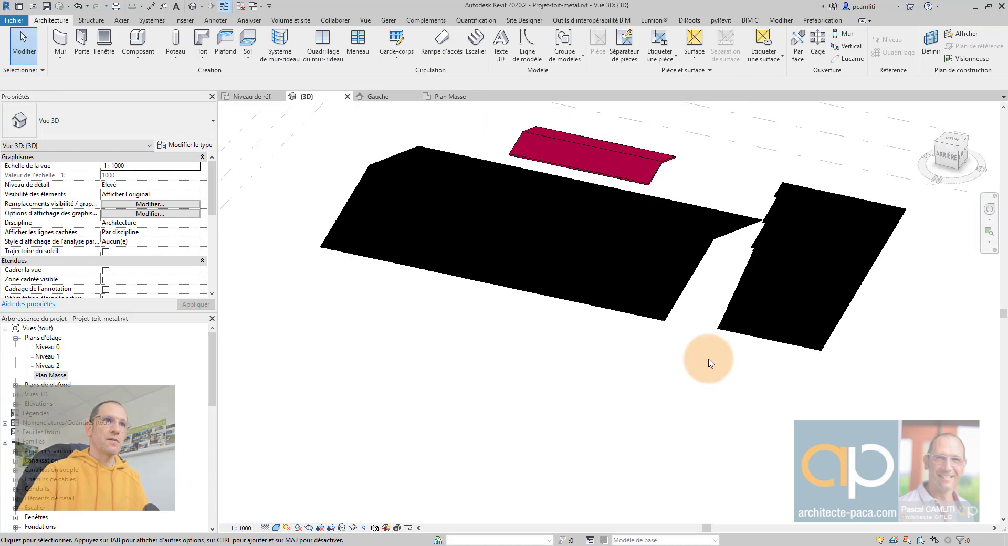
pyautogui.keyDown('shift'); pyautogui.moveTo(709, 359); pyautogui.dragTo(680, 366, button='middle'); pyautogui.keyUp('shift')
pyautogui.scroll(5, 678, 366)
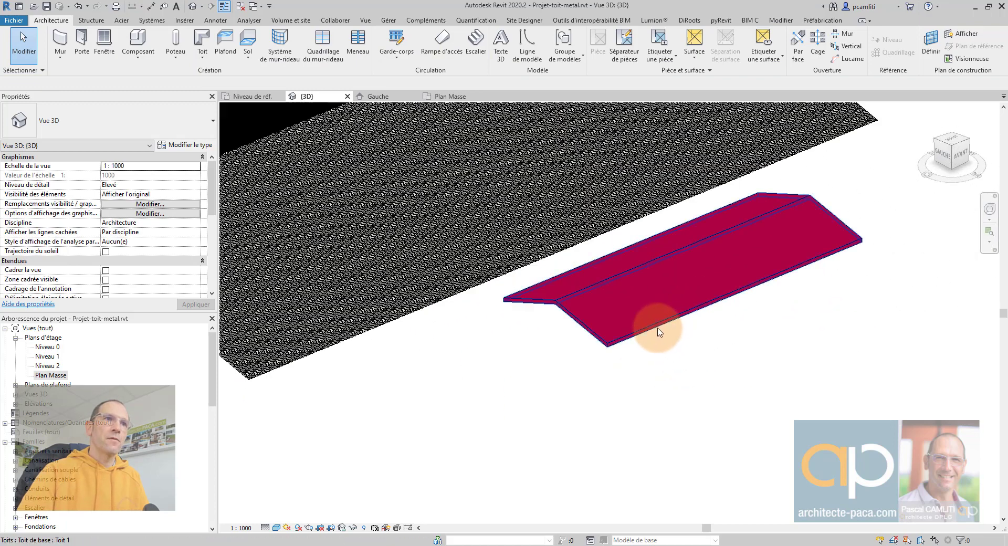
pyautogui.click(640, 328)
pyautogui.click(394, 407)
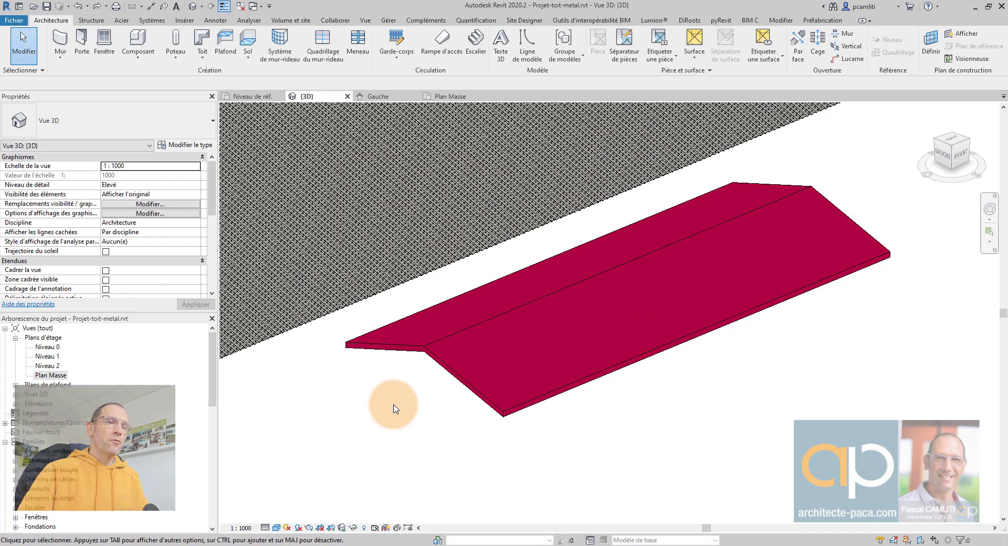
pyautogui.click(422, 341)
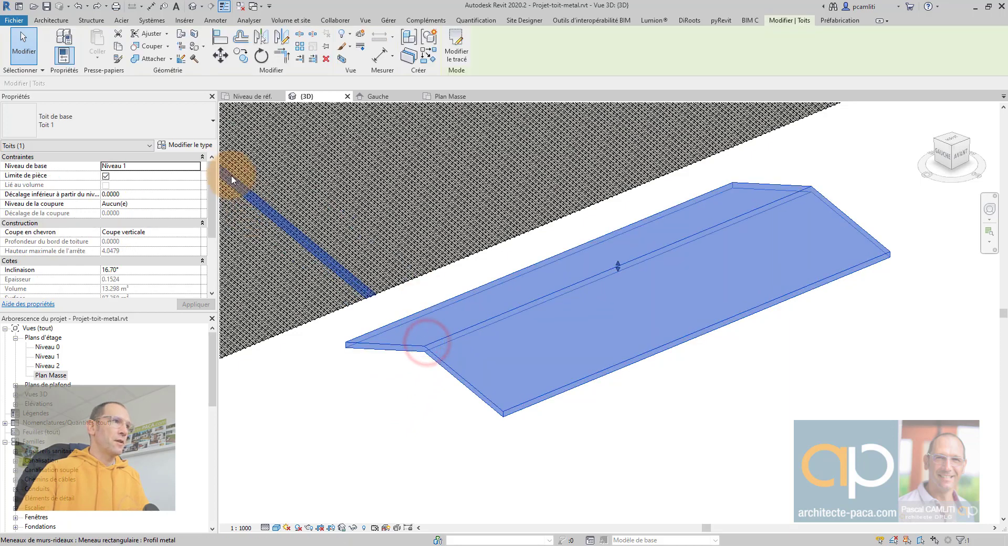
pyautogui.click(198, 135)
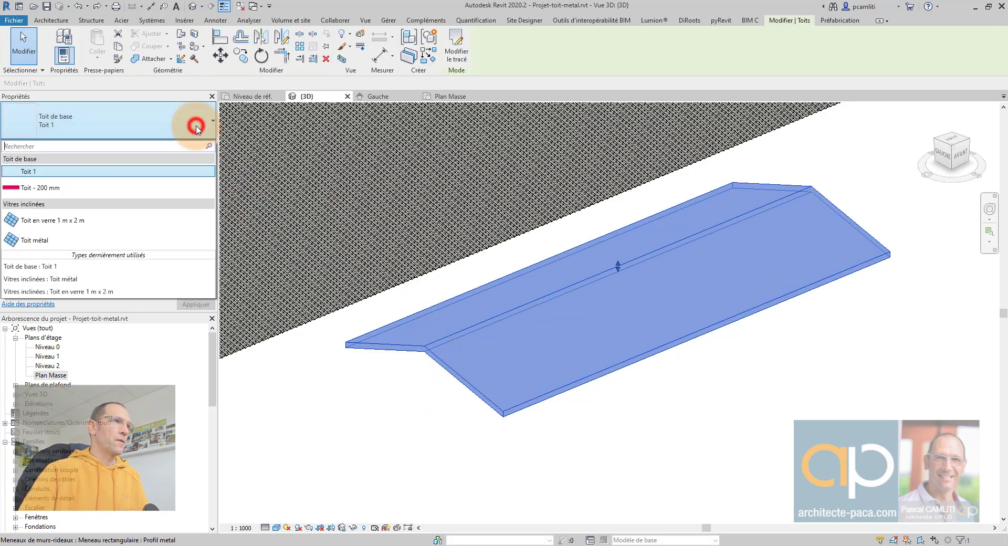
pyautogui.click(112, 227)
pyautogui.click(322, 333)
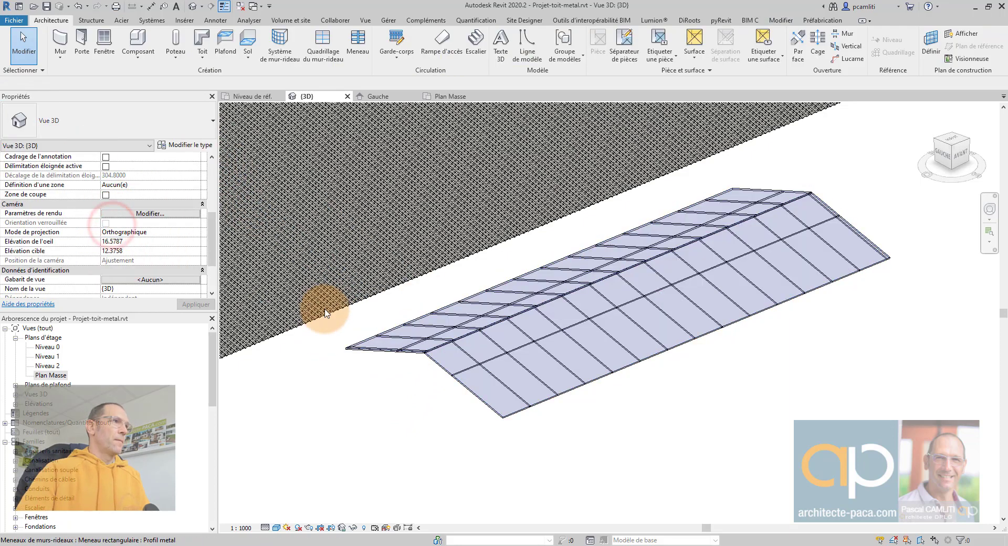
# Duplicate the new roof's sloped glazing type under the name TEST.
pyautogui.doubleClick(476, 336)
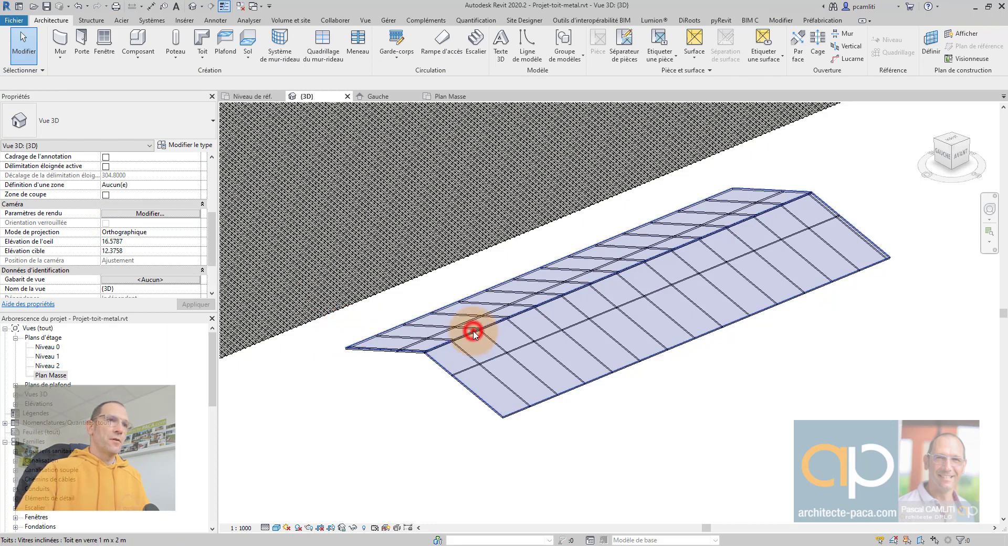
pyautogui.click(453, 54)
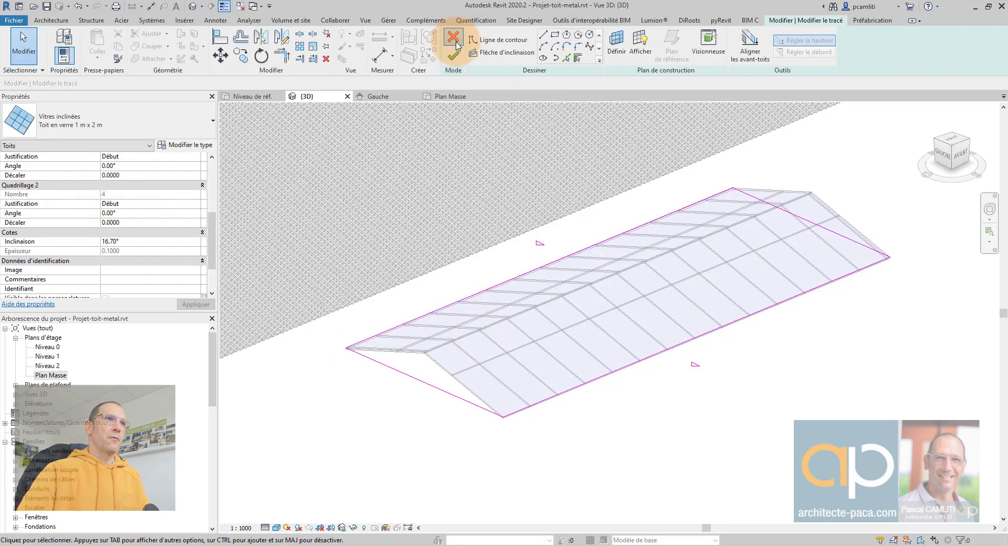
pyautogui.click(187, 145)
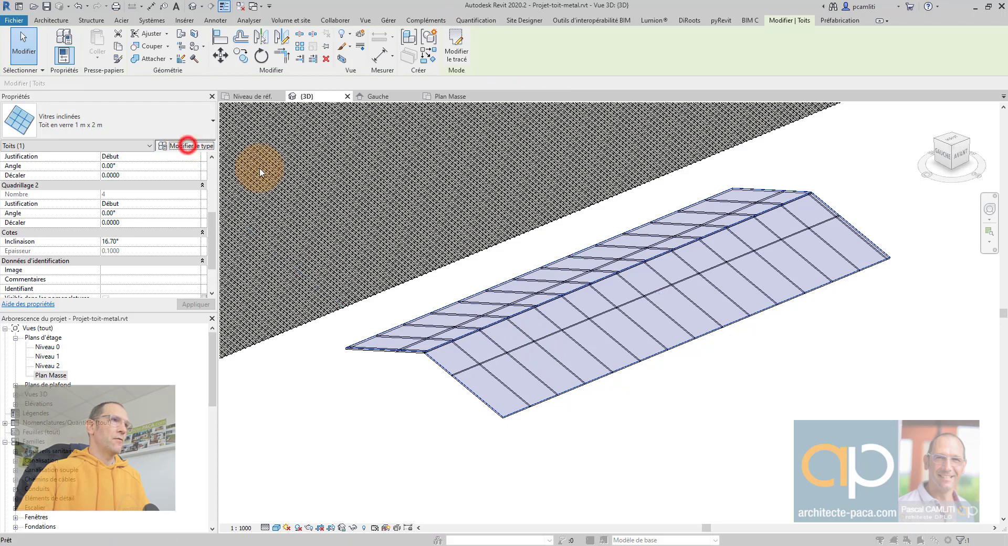
pyautogui.click(371, 139)
pyautogui.click(499, 141)
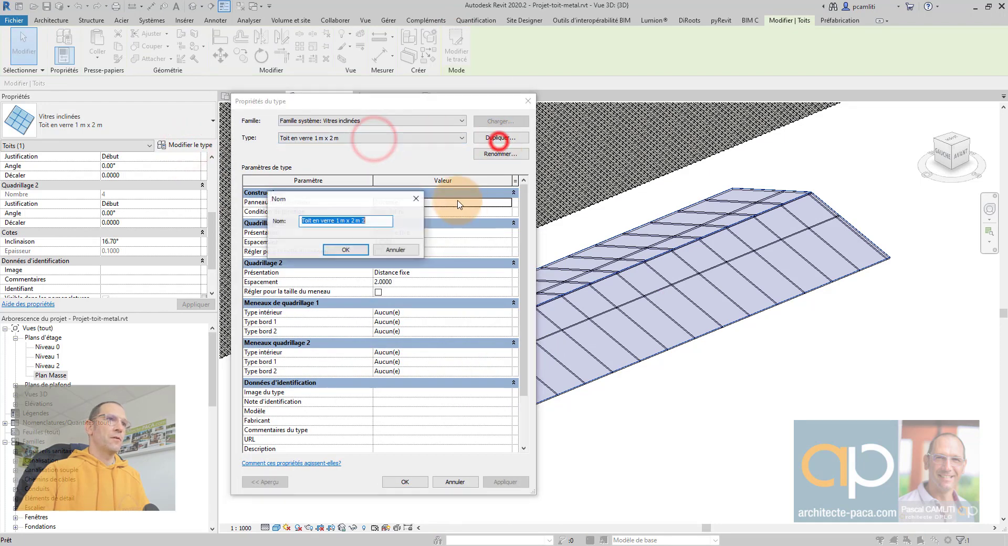
pyautogui.write('TEST')
pyautogui.press('Return')
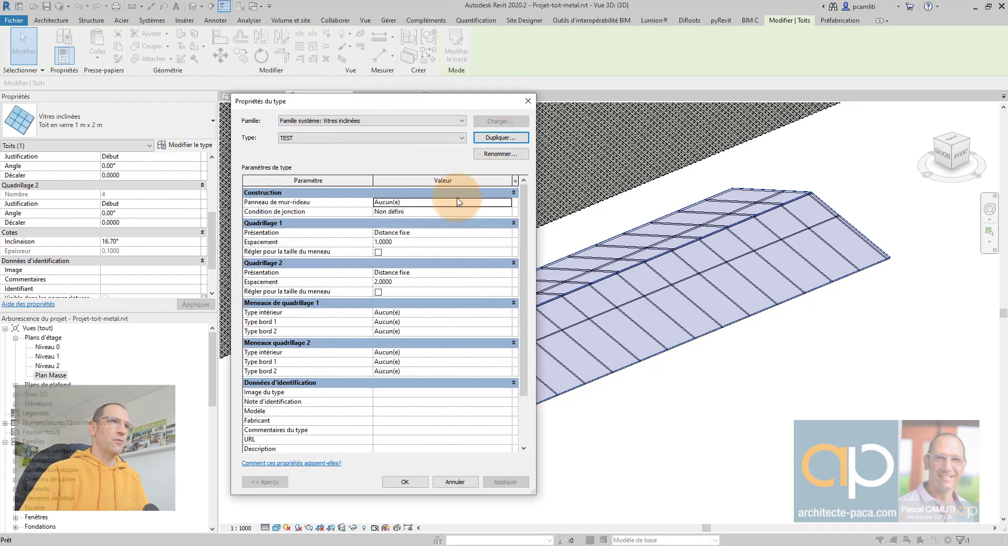
# Set the TEST roof type's Quadrillage 2 layout to Aucun and delete its existing grid lines.
pyautogui.click(504, 273)
pyautogui.click(508, 273)
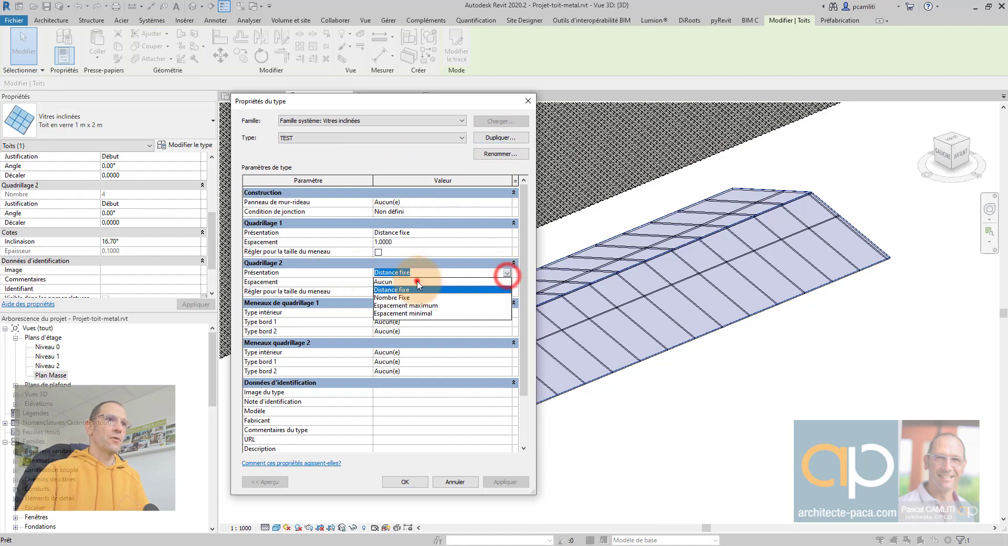
pyautogui.click(417, 282)
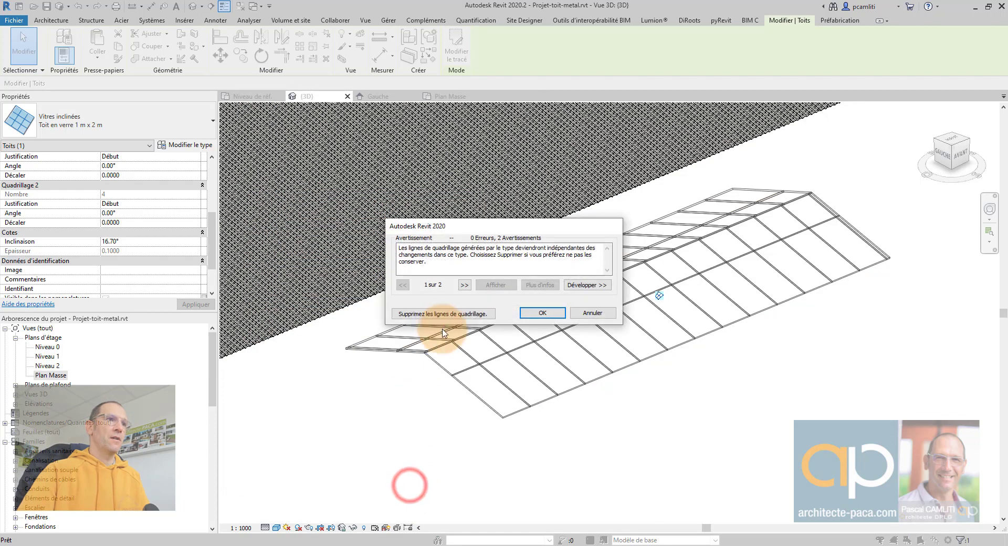
pyautogui.click(450, 314)
pyautogui.click(675, 396)
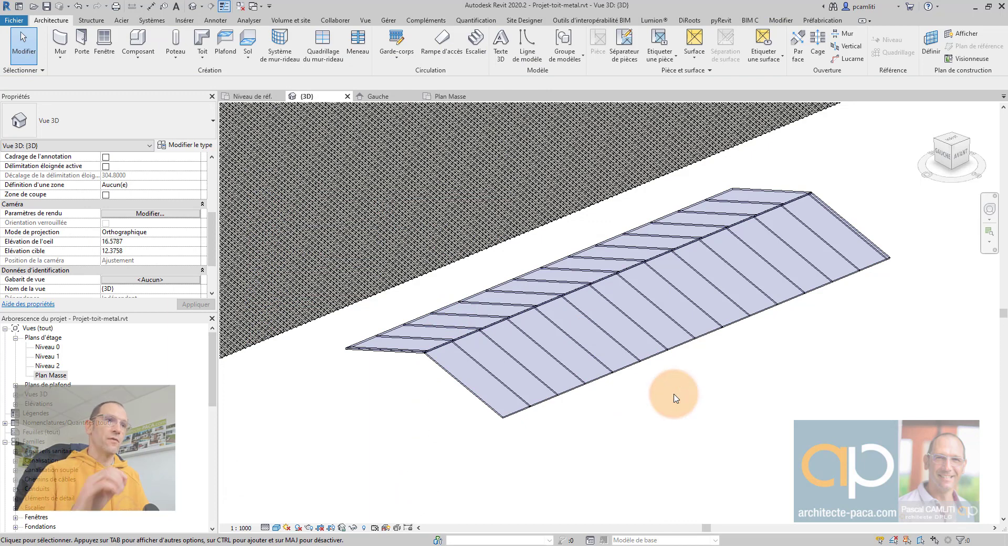
# Set the TEST roof type's curtain panel to Panneau système vide : Vide and apply it.
pyautogui.click(432, 346)
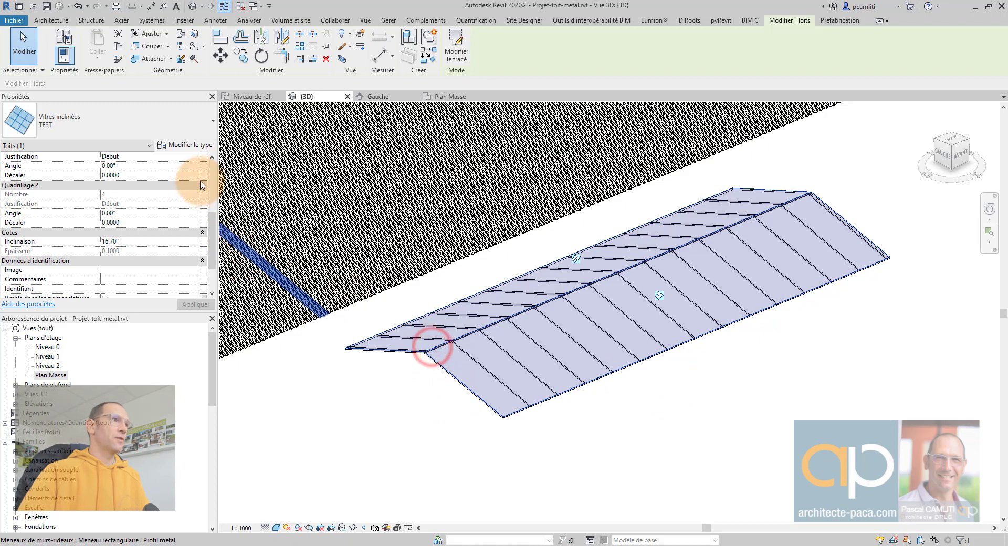
pyautogui.click(186, 146)
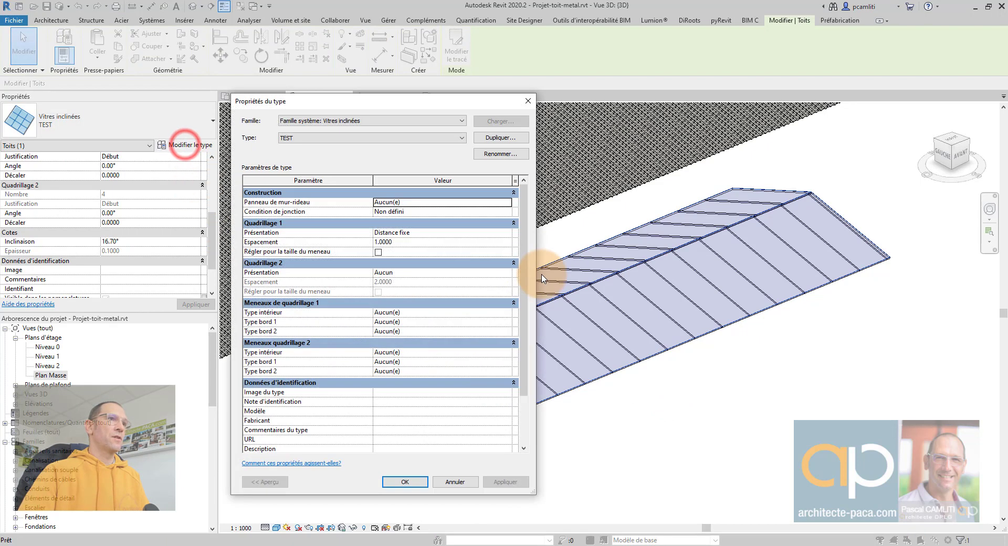
pyautogui.click(507, 202)
pyautogui.click(446, 235)
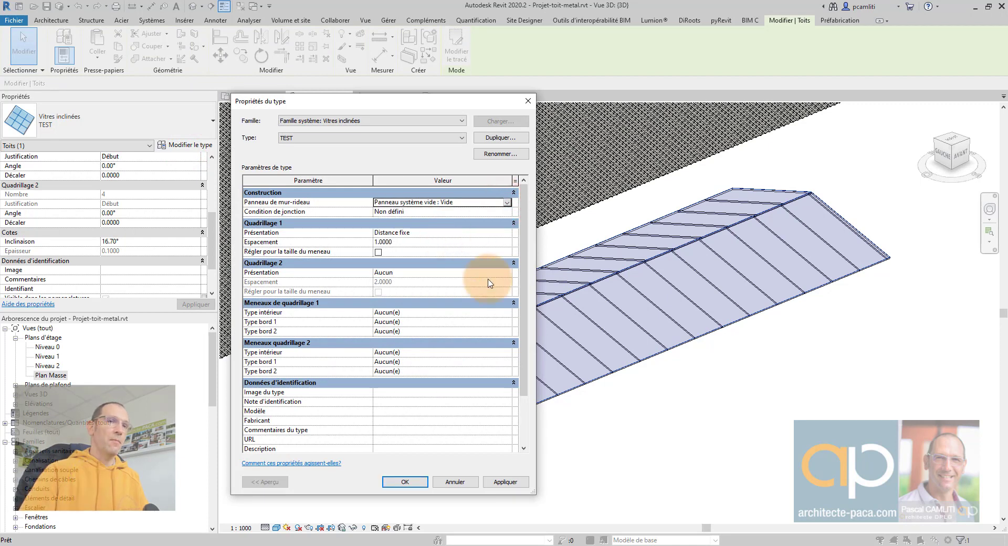
pyautogui.click(507, 482)
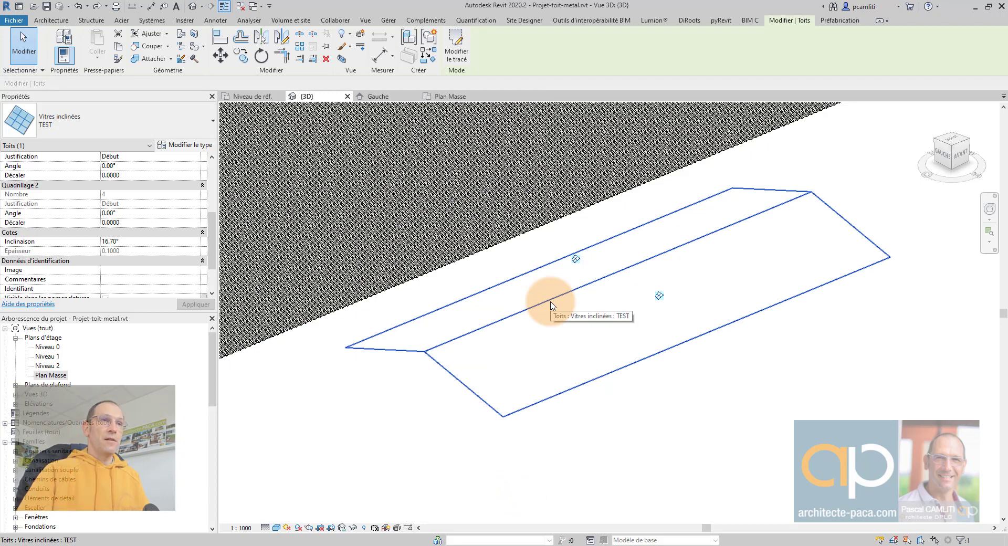
pyautogui.click(439, 413)
# Set the TEST roof type's Quadrillage 1 layout to Espacement maximum with 0.3400 spacing and adjustment for mullion size.
pyautogui.click(450, 343)
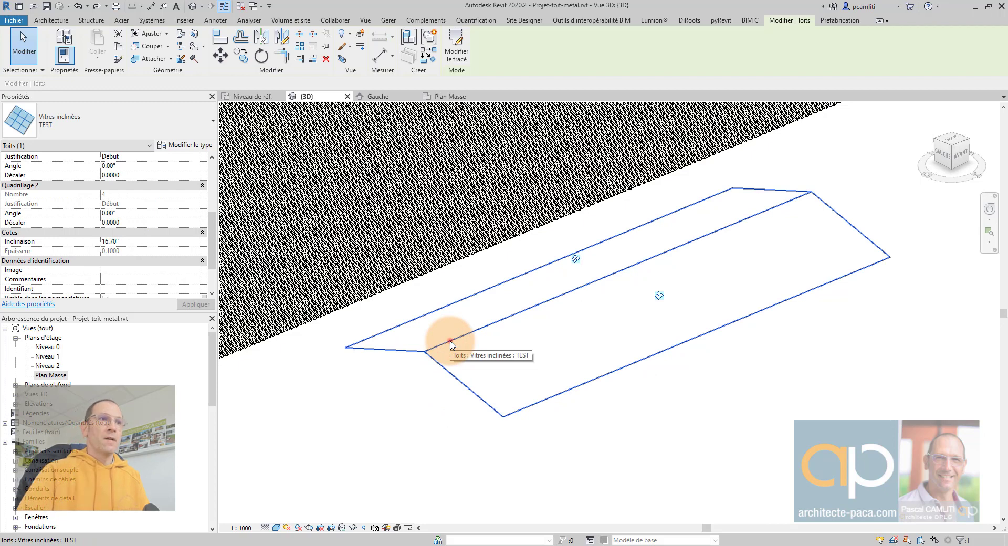
pyautogui.click(180, 144)
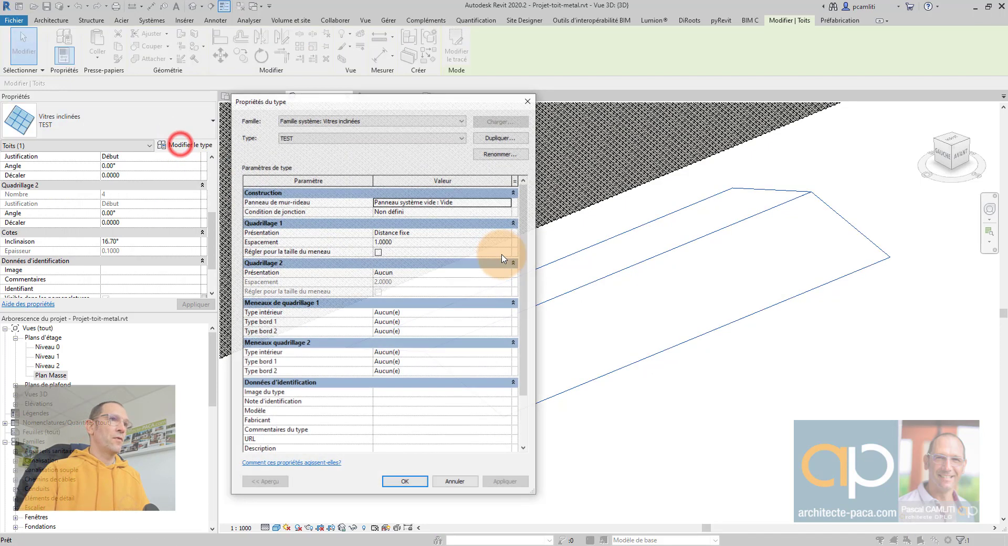
pyautogui.click(512, 234)
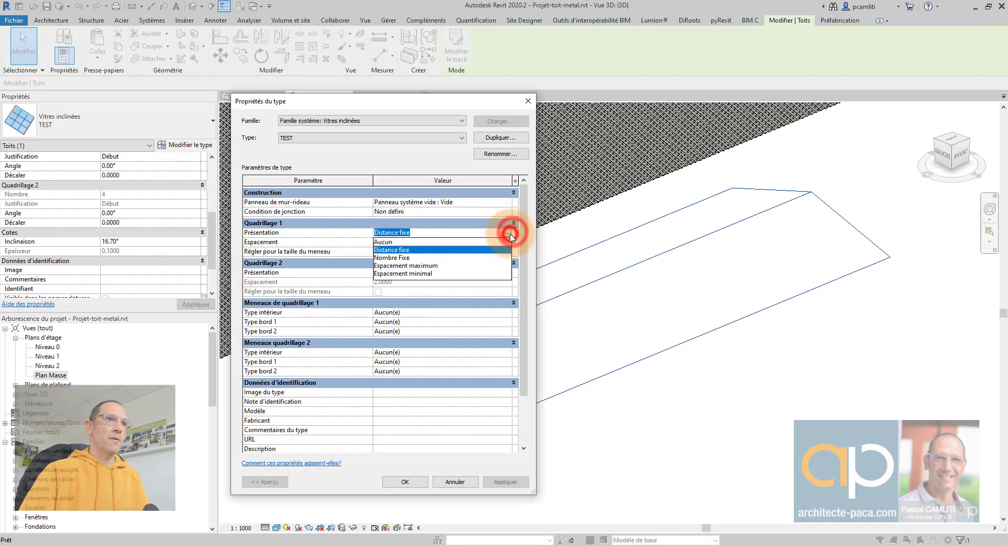
pyautogui.click(441, 266)
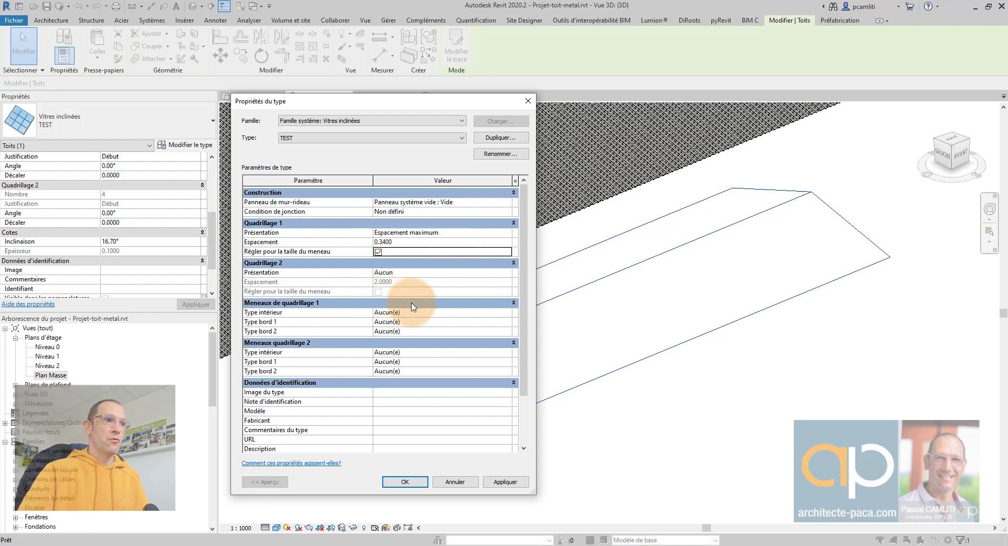
# Assign Meneau rectangulaire : Profil metal as the interior mullion type of Quadrillage 1 on the TEST roof type.
pyautogui.click(507, 312)
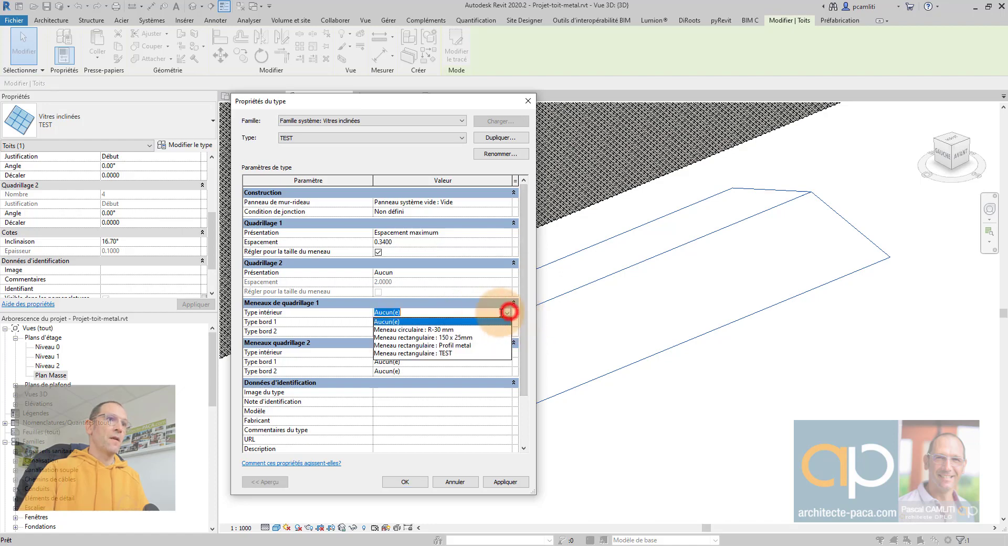
pyautogui.click(446, 346)
pyautogui.click(415, 481)
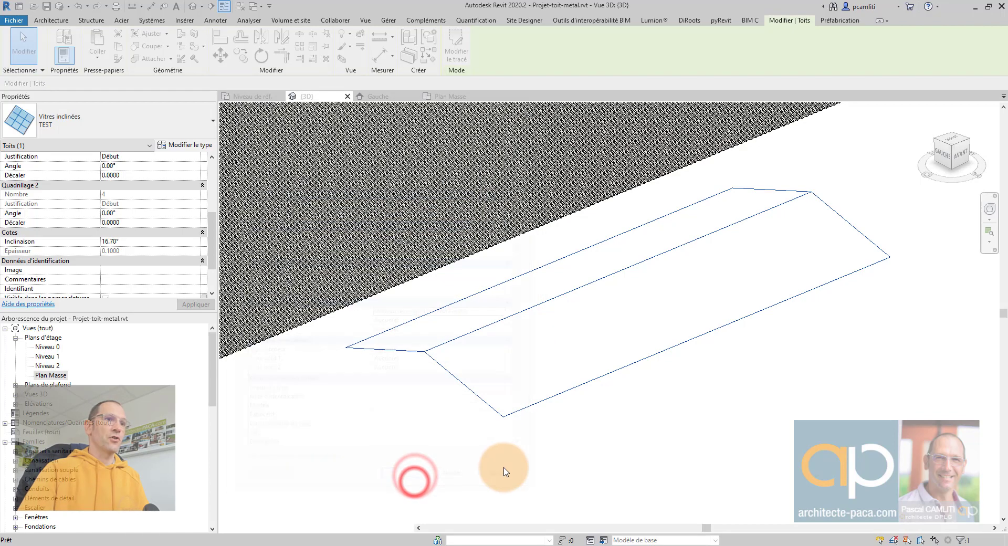
pyautogui.click(532, 458)
# Examine the corrugated profile along the new roof's eave and gable edges, viewing the roof up close and from the front.
pyautogui.scroll(4, 522, 419)
pyautogui.scroll(2, 516, 417)
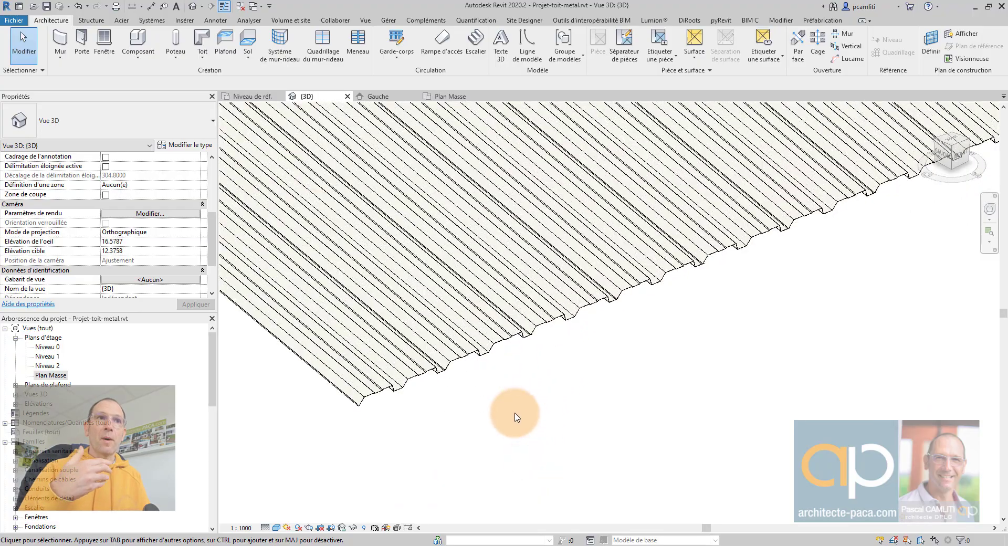
pyautogui.scroll(-4, 517, 417)
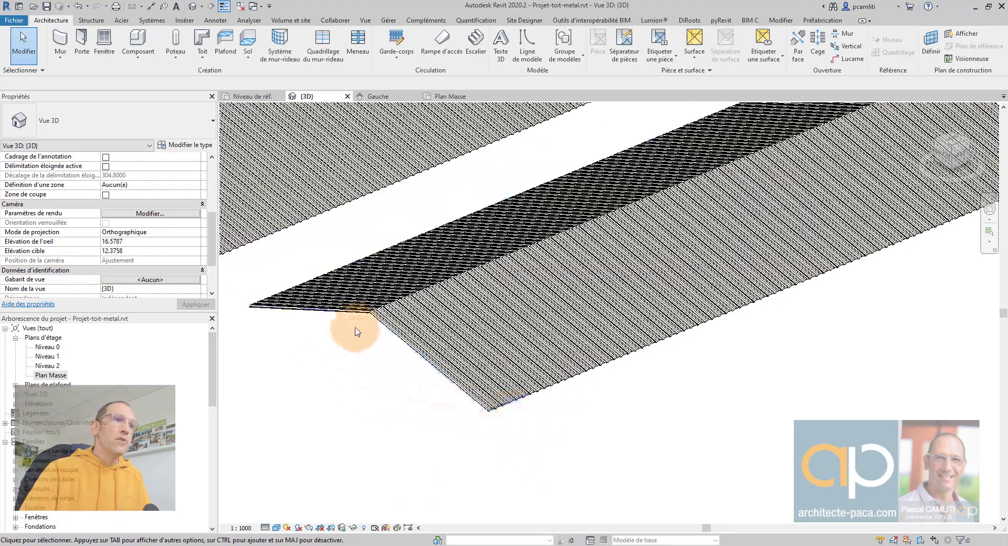
pyautogui.scroll(2, 734, 445)
pyautogui.keyDown('shift'); pyautogui.moveTo(734, 445); pyautogui.dragTo(675, 405, button='middle'); pyautogui.keyUp('shift')
pyautogui.click(781, 423)
pyautogui.press('Escape')
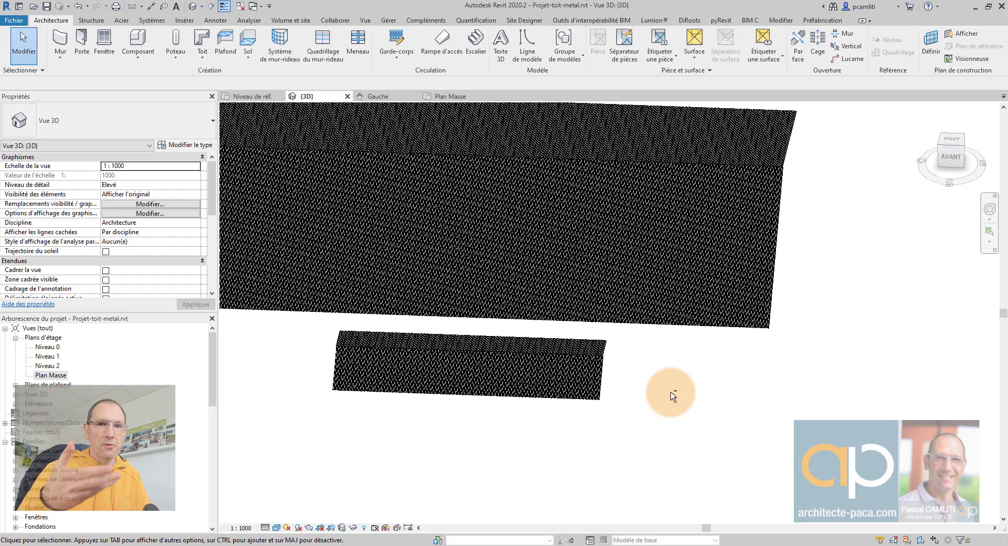
# In the Plan Masse view, sketch a rectangular footprint roof about 11.5 by 9.9 m in the empty area below the existing roofs, without slope.
pyautogui.keyDown('shift'); pyautogui.moveTo(671, 394); pyautogui.dragTo(665, 399, button='middle'); pyautogui.keyUp('shift')
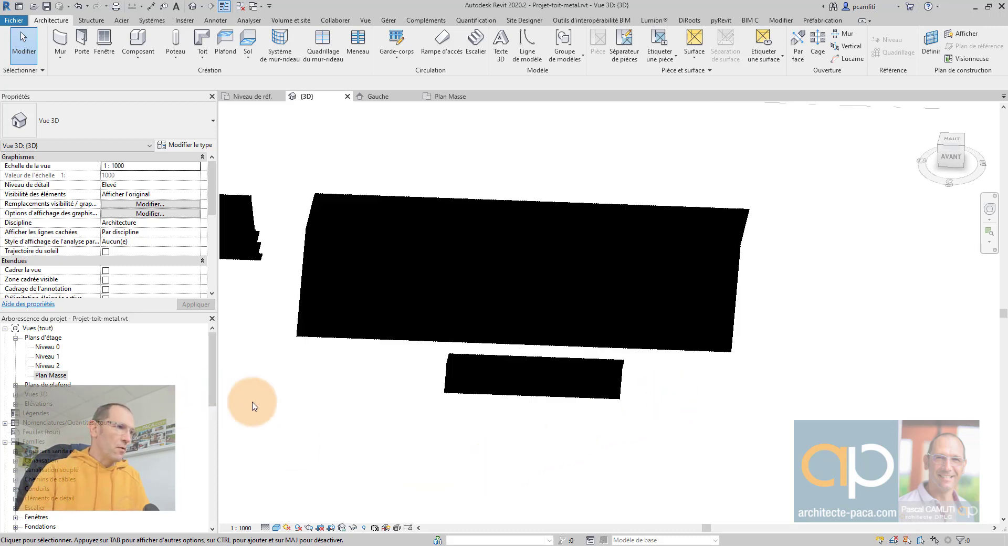
pyautogui.doubleClick(53, 375)
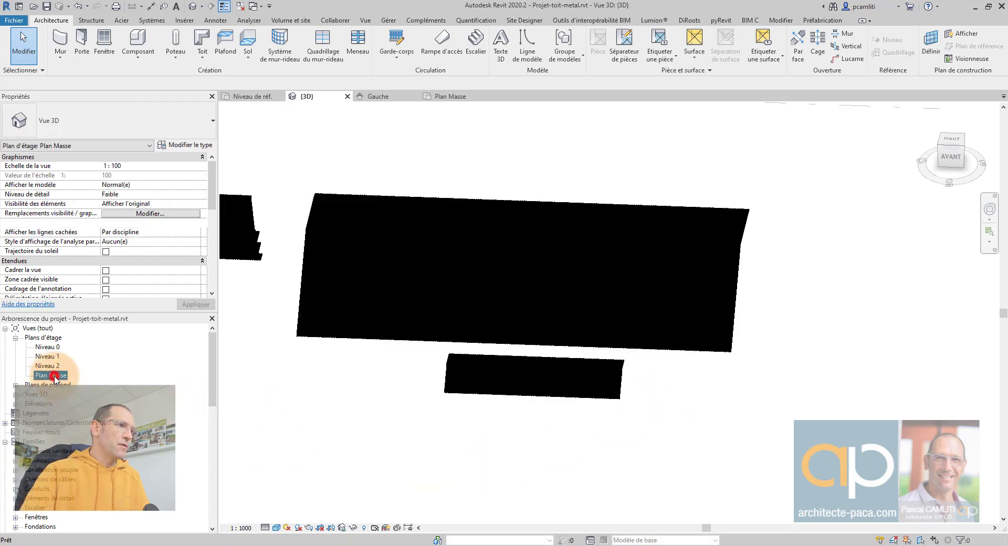
pyautogui.scroll(-2, 457, 422)
pyautogui.moveTo(387, 400); pyautogui.dragTo(482, 399, button='middle')
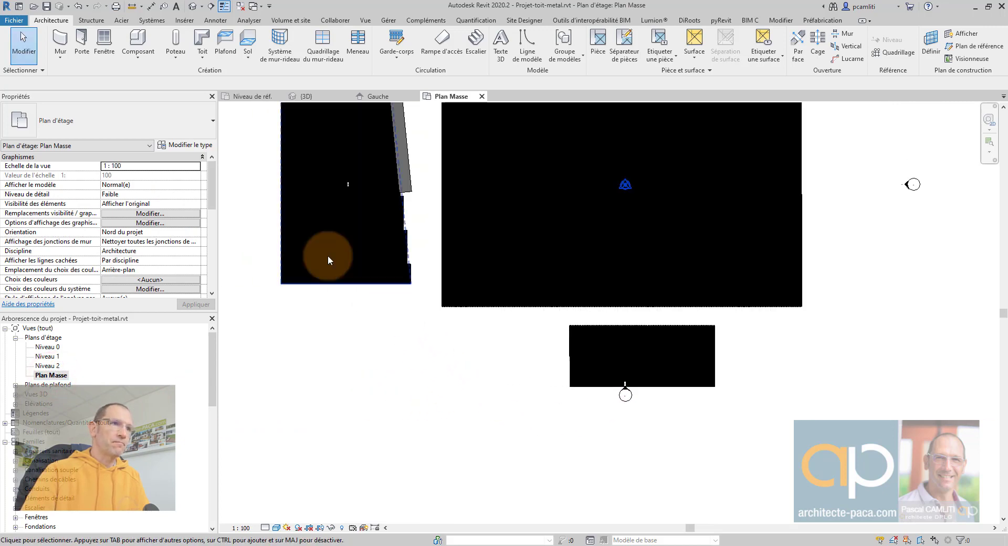
pyautogui.click(203, 38)
pyautogui.click(503, 299)
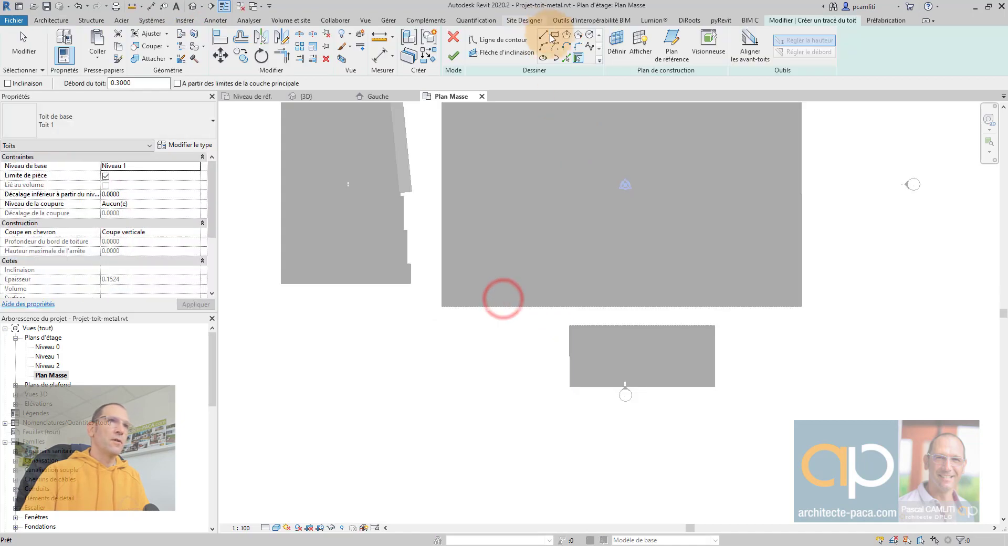
pyautogui.click(555, 35)
pyautogui.click(373, 340)
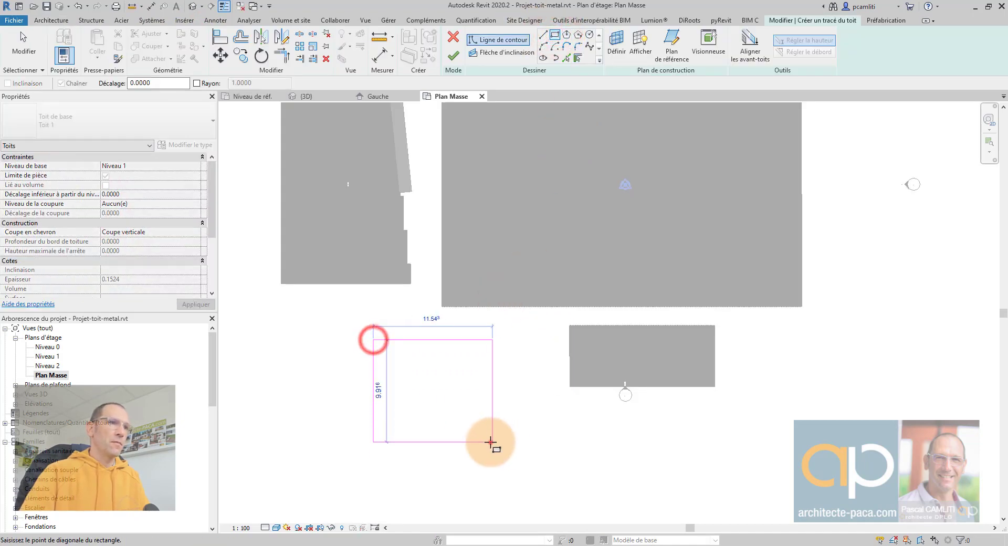
pyautogui.click(491, 442)
pyautogui.click(515, 376)
pyautogui.press('Escape')
# Pull the footprint's upper-right corner inward so the right edge runs diagonally, and finish the roof sketch.
pyautogui.moveTo(491, 340); pyautogui.dragTo(445, 337)
pyautogui.scroll(3, 473, 333)
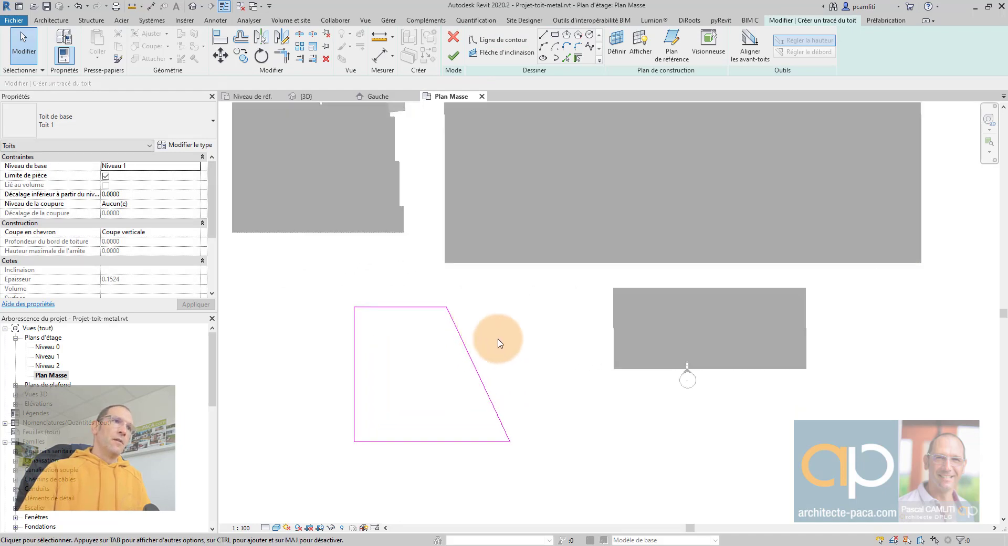
pyautogui.click(453, 59)
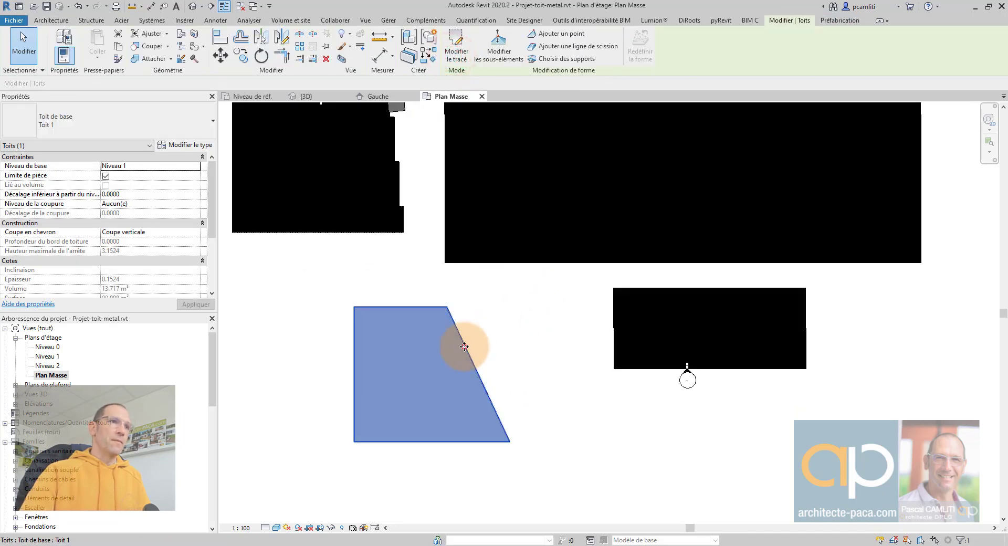
# Edit the new roof's footprint so its upper edge defines a slope of 16.70°, and finish the sketch.
pyautogui.click(463, 346)
pyautogui.click(457, 52)
pyautogui.click(401, 307)
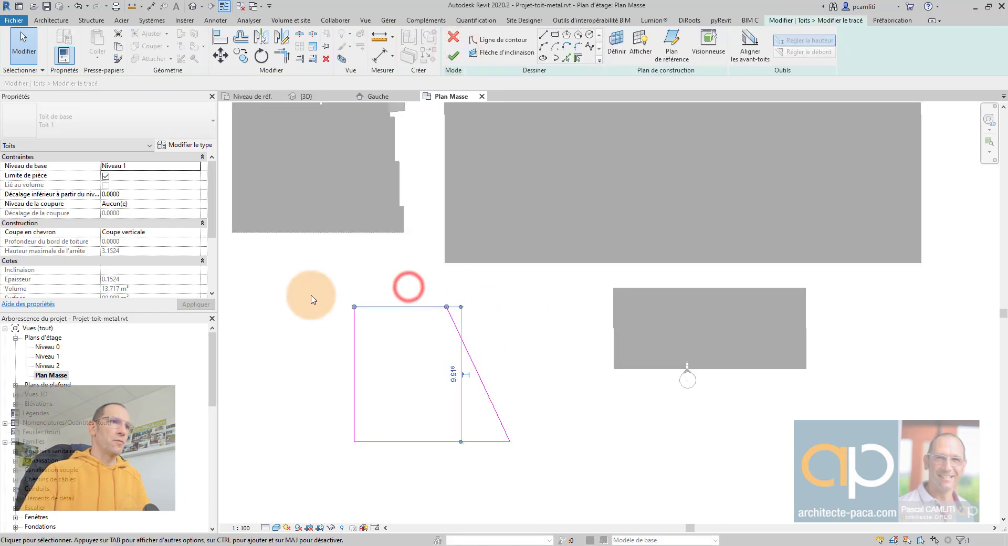
pyautogui.click(110, 166)
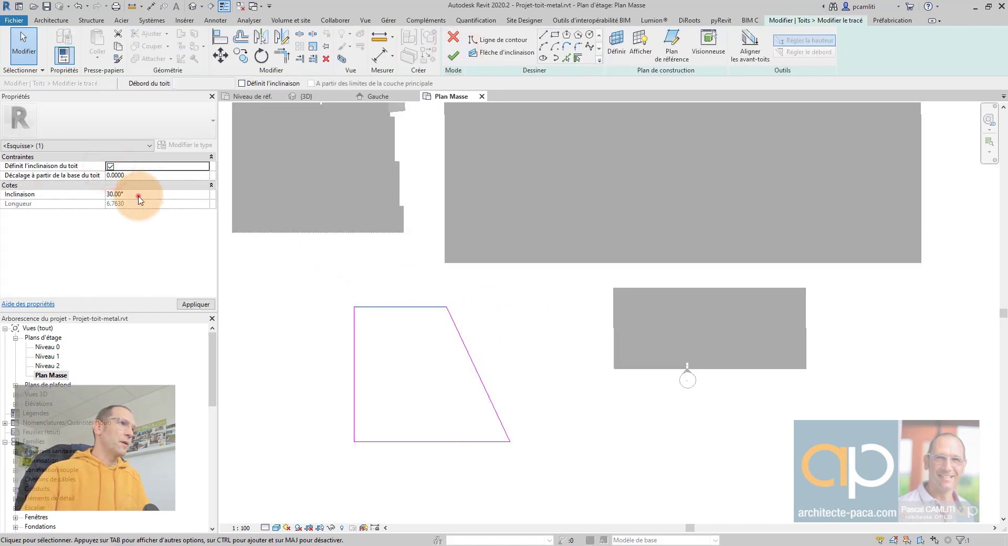
pyautogui.click(138, 195)
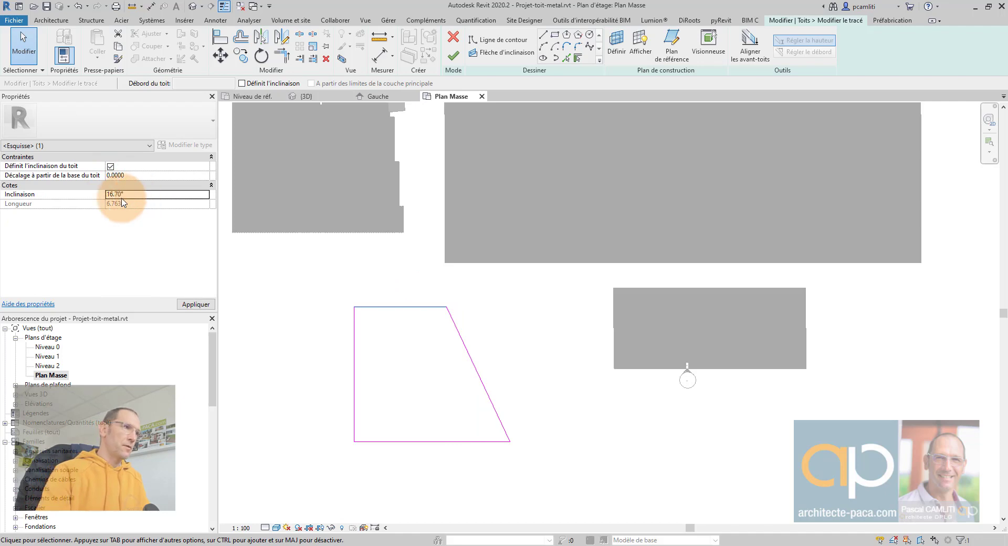
pyautogui.click(453, 55)
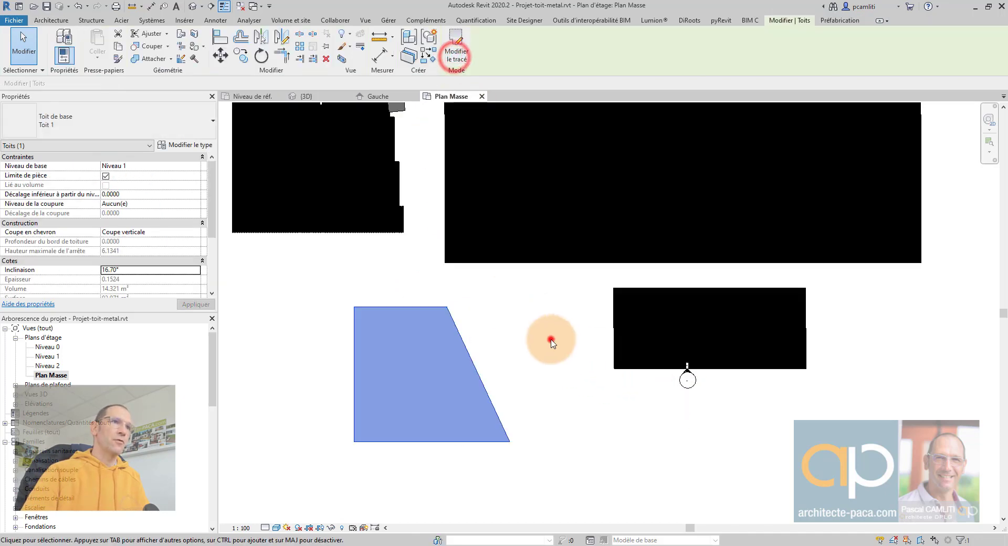
pyautogui.click(551, 343)
# In the 3D view, change the new slanted-edge roof to the sloped glazing type Toit métal.
pyautogui.hotkey('ctrl', 'Tab')
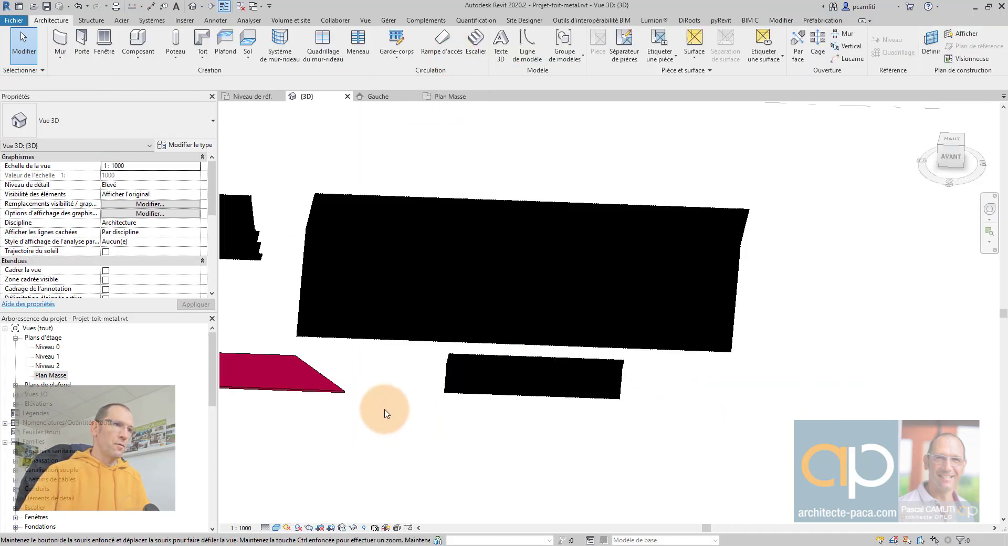
pyautogui.keyDown('shift'); pyautogui.moveTo(384, 413); pyautogui.dragTo(592, 368, button='middle'); pyautogui.keyUp('shift')
pyautogui.click(589, 363)
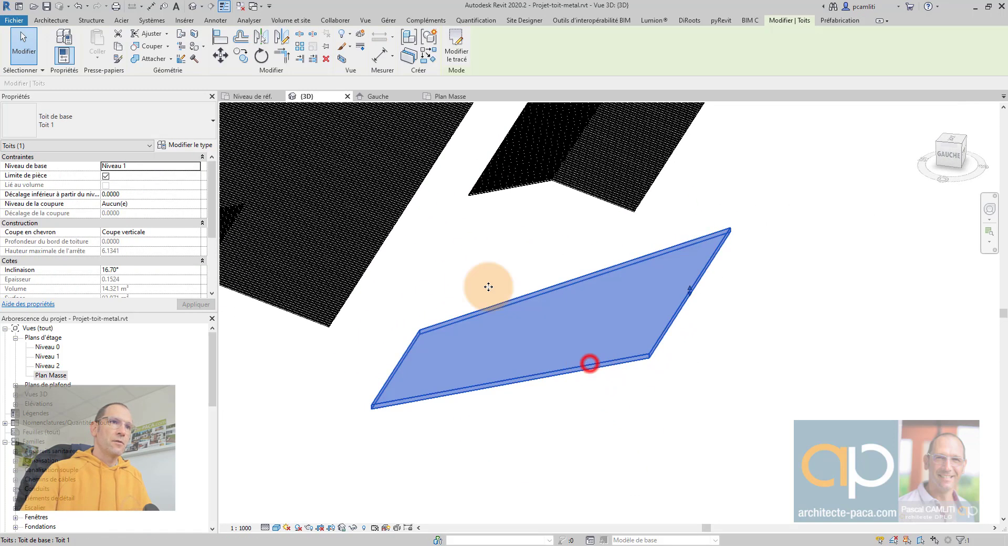
pyautogui.click(133, 126)
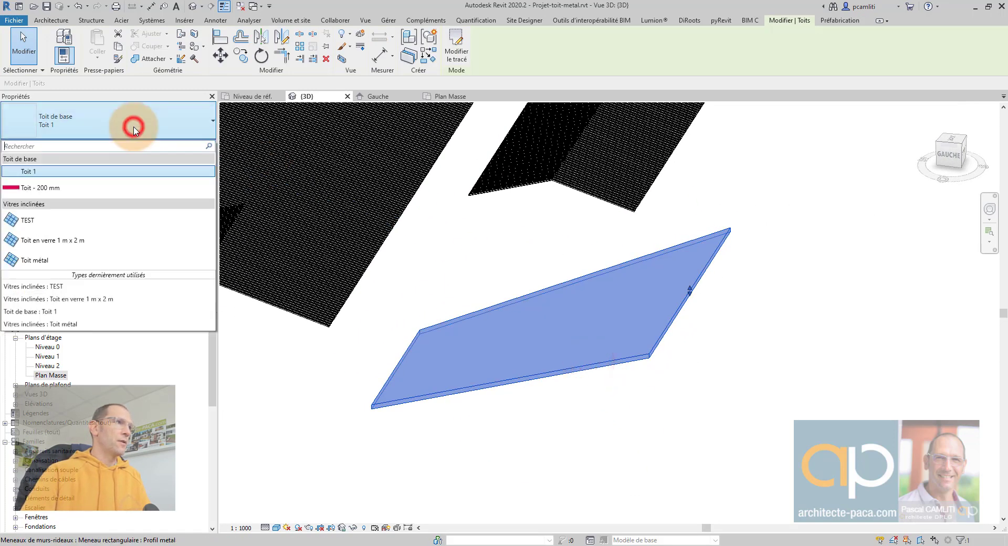
pyautogui.click(83, 258)
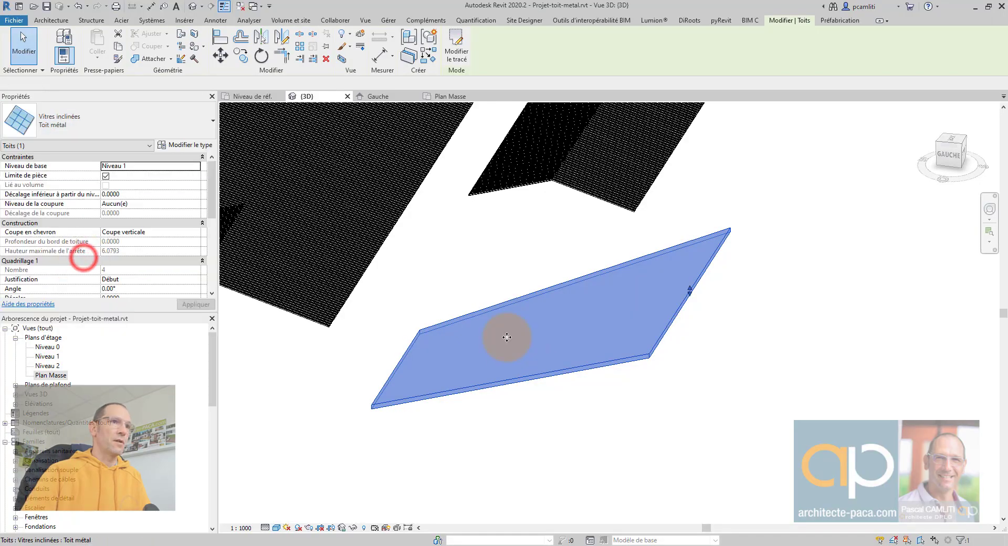
pyautogui.click(417, 299)
# Examine how the corrugated panels end along the diagonal edges of the new roof and the neighbouring roof.
pyautogui.scroll(10, 473, 360)
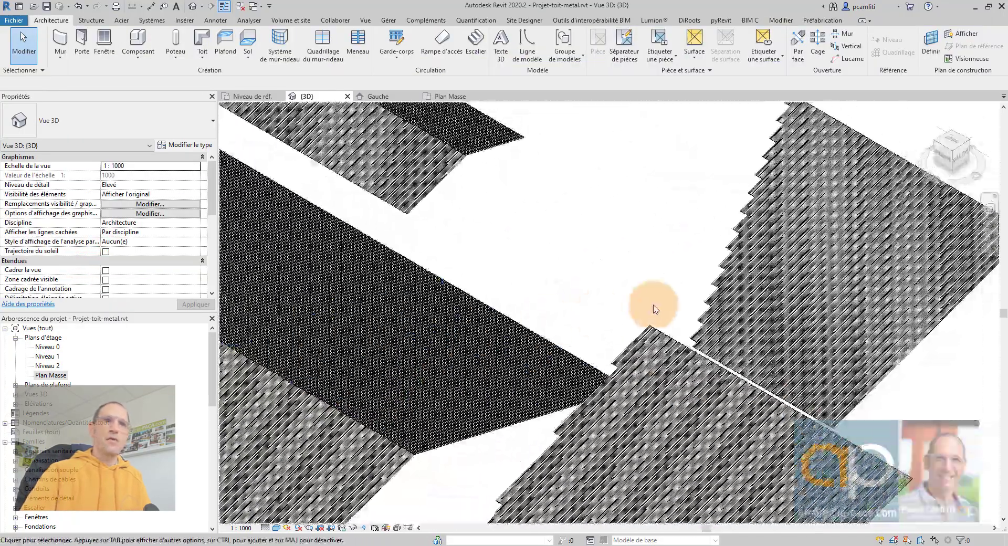
pyautogui.moveTo(737, 319); pyautogui.dragTo(608, 366, button='middle')
pyautogui.moveTo(635, 332); pyautogui.dragTo(538, 538, button='middle')
pyautogui.moveTo(538, 474); pyautogui.dragTo(491, 414, button='middle')
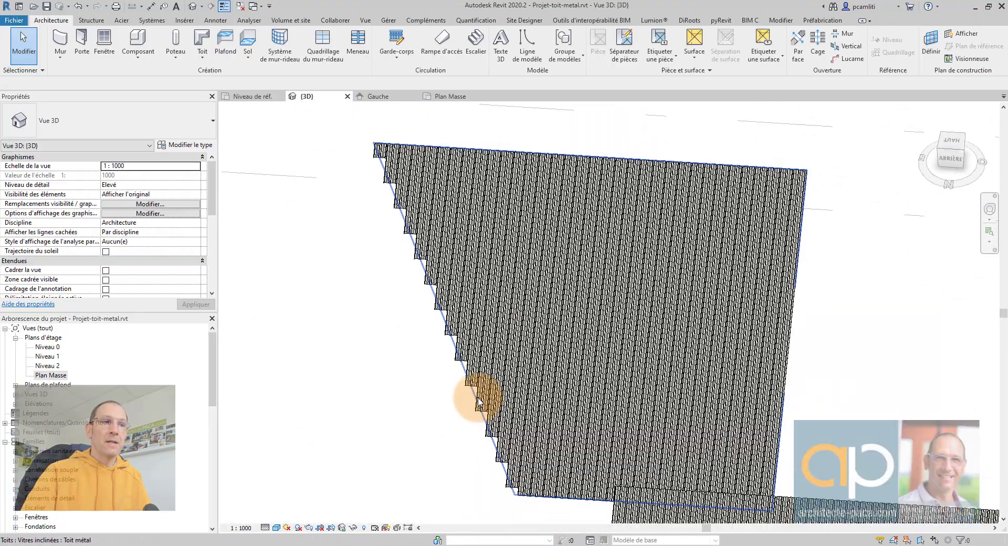
pyautogui.scroll(2, 512, 502)
pyautogui.scroll(-5, 499, 476)
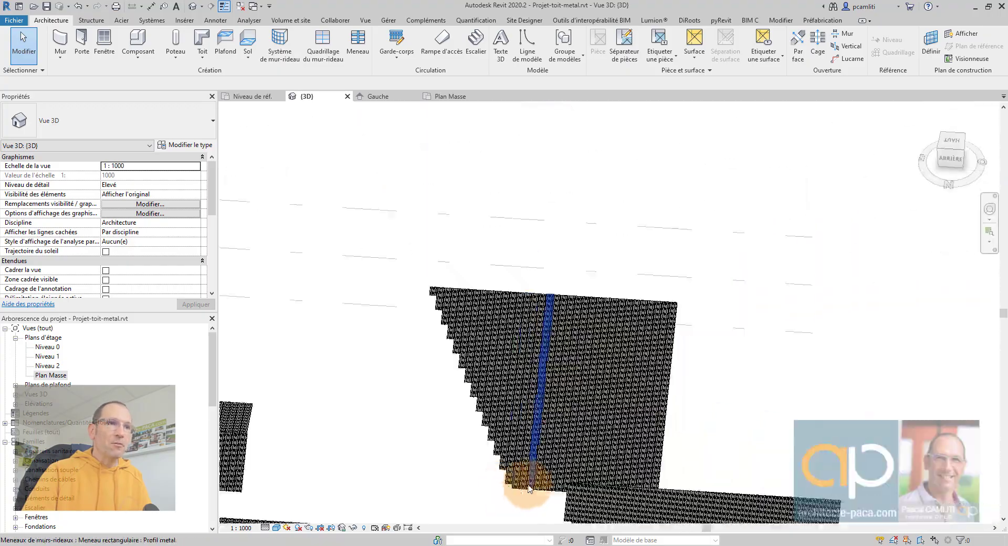
pyautogui.scroll(5, 432, 215)
pyautogui.scroll(-2, 430, 313)
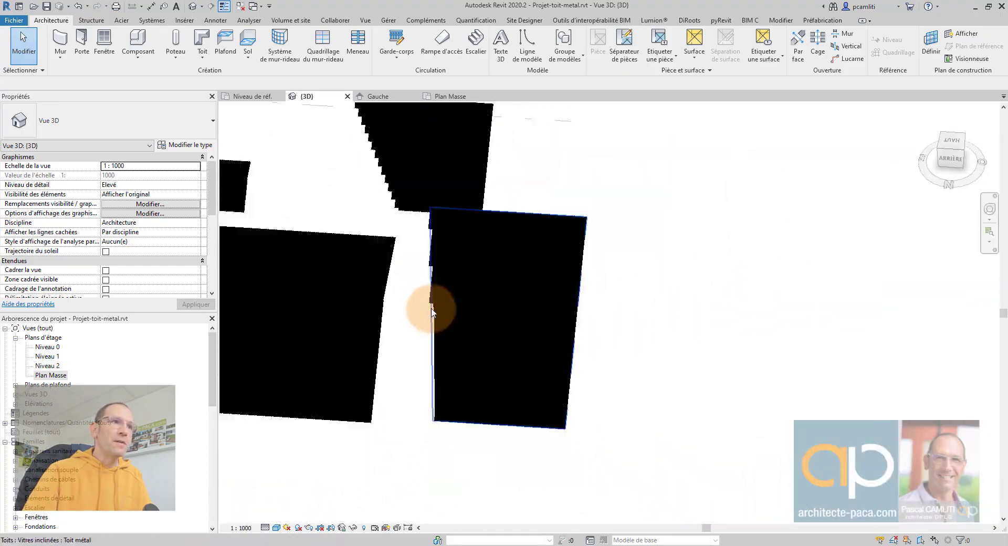
pyautogui.keyDown('shift'); pyautogui.moveTo(432, 312); pyautogui.dragTo(451, 343, button='middle'); pyautogui.keyUp('shift')
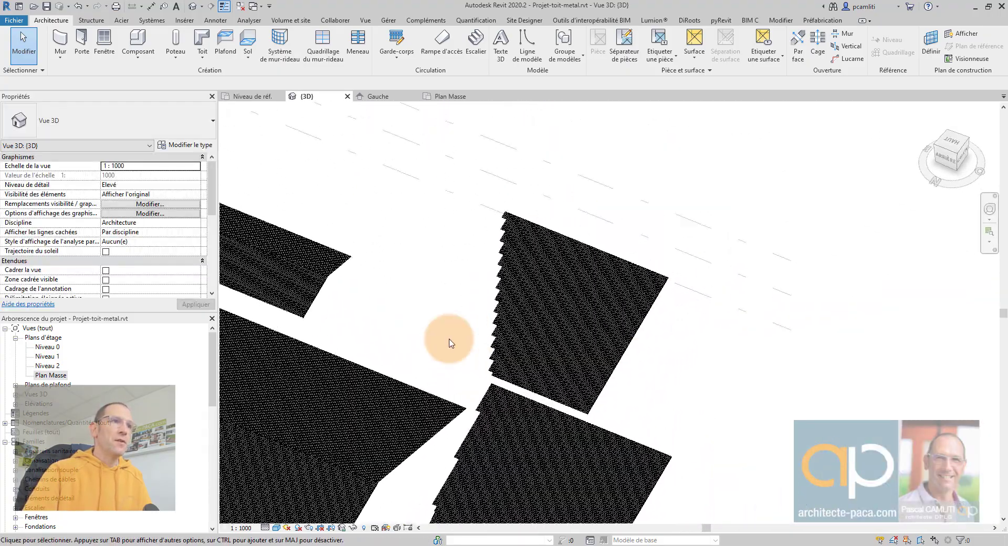
pyautogui.scroll(1, 450, 342)
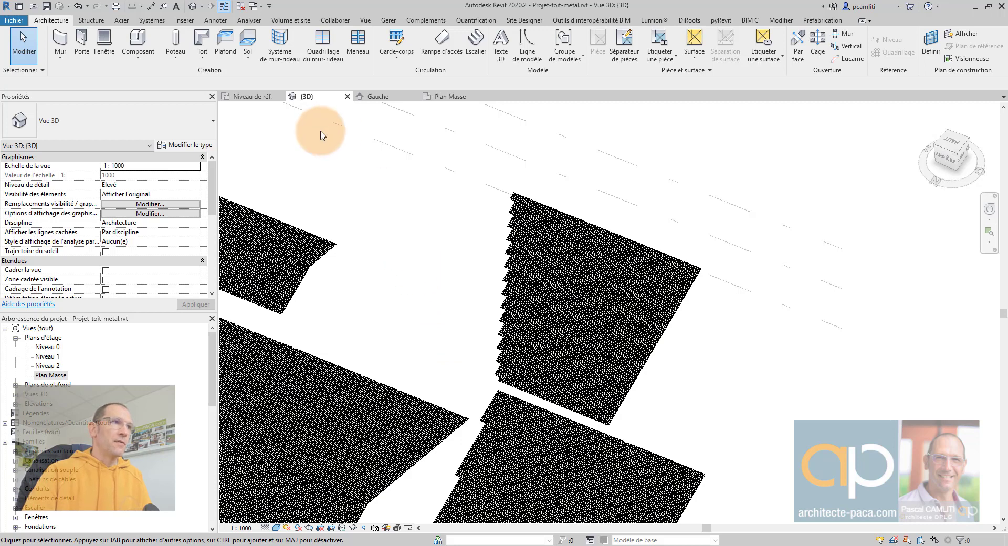
# Switch to the Gauche elevation of the generic model family Famille4.
pyautogui.click(260, 97)
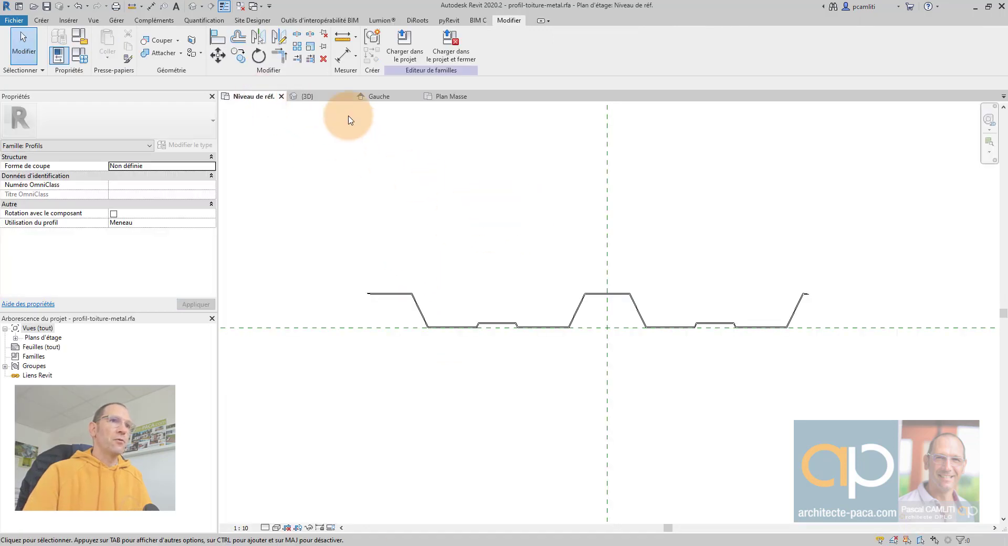
pyautogui.click(326, 97)
pyautogui.click(385, 96)
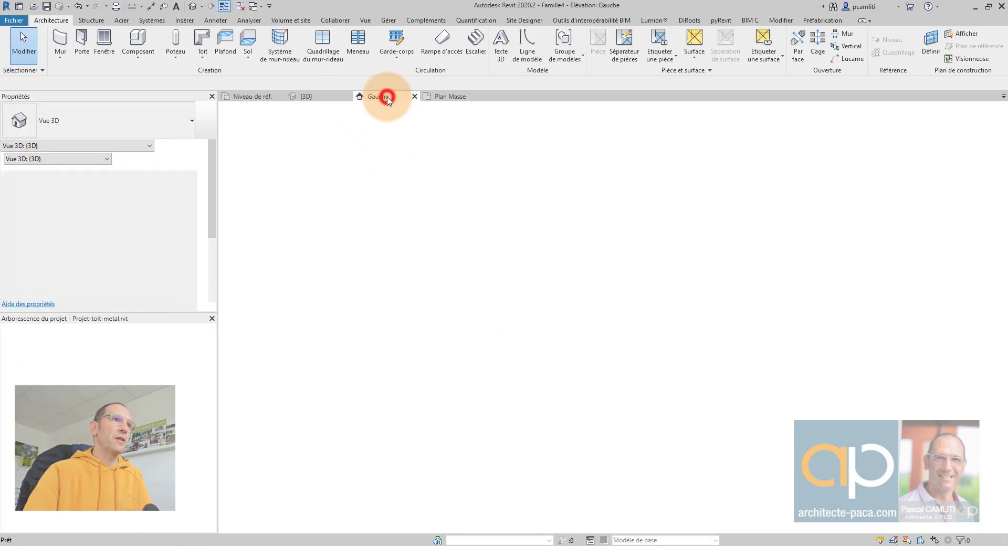
pyautogui.click(591, 331)
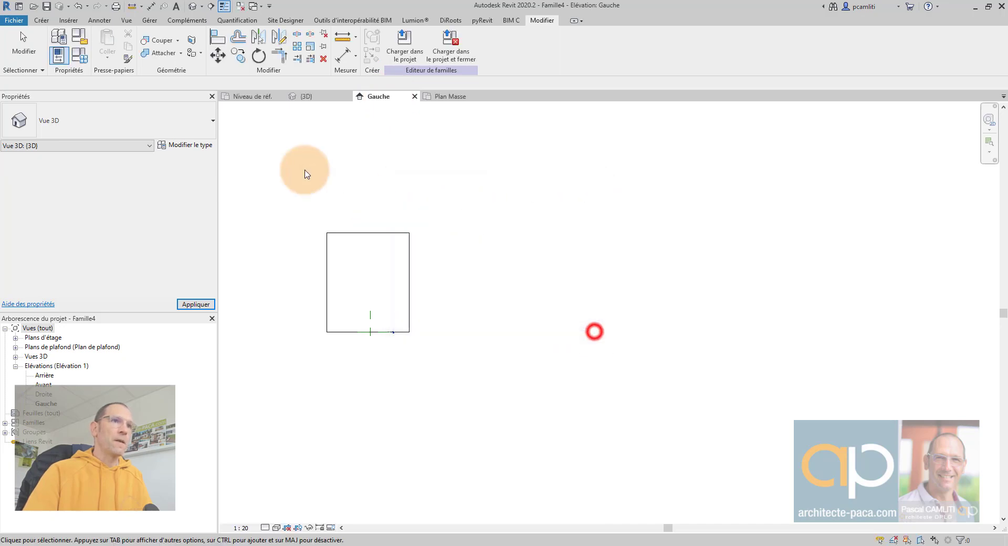
pyautogui.click(15, 21)
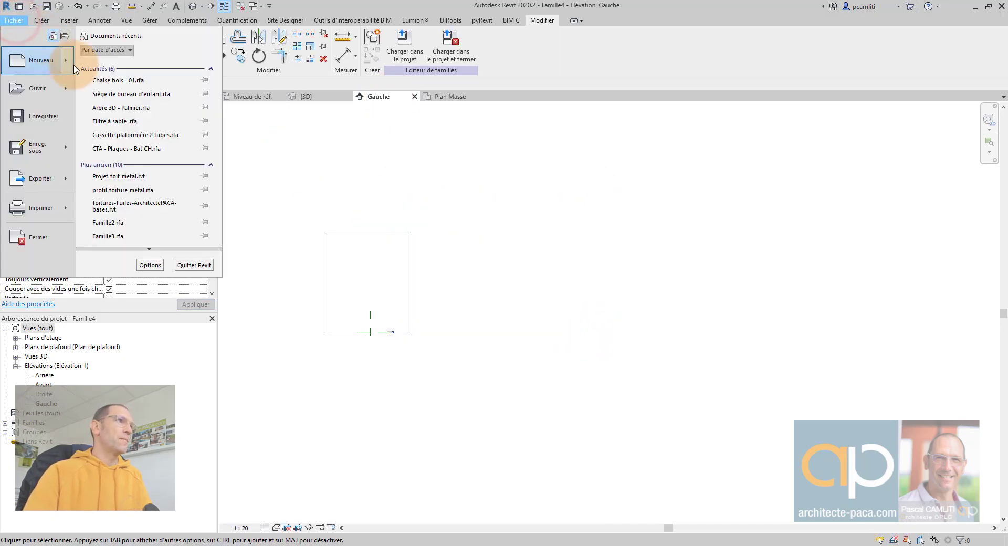
pyautogui.click(73, 66)
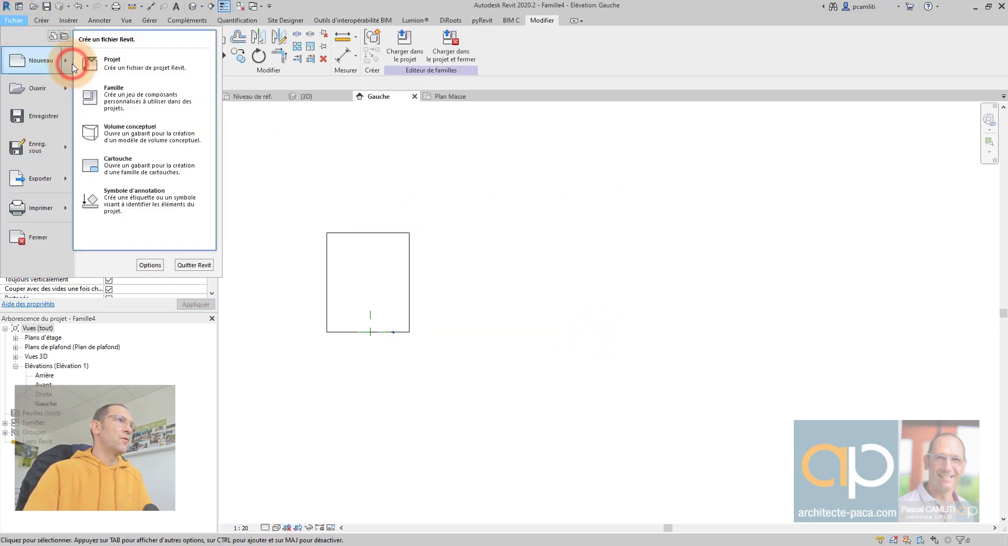
pyautogui.click(151, 91)
pyautogui.scroll(-6, 557, 331)
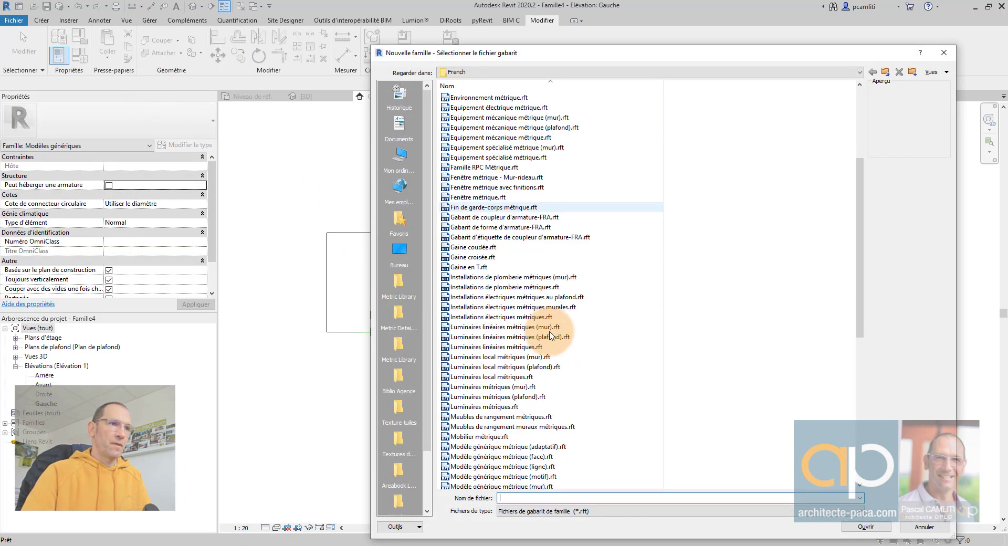
pyautogui.scroll(-1, 567, 294)
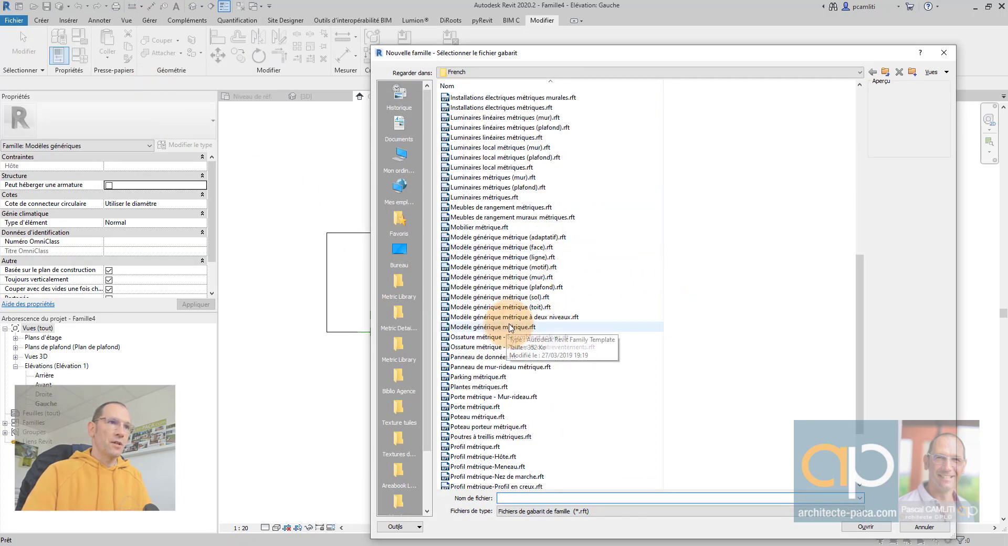
pyautogui.click(508, 327)
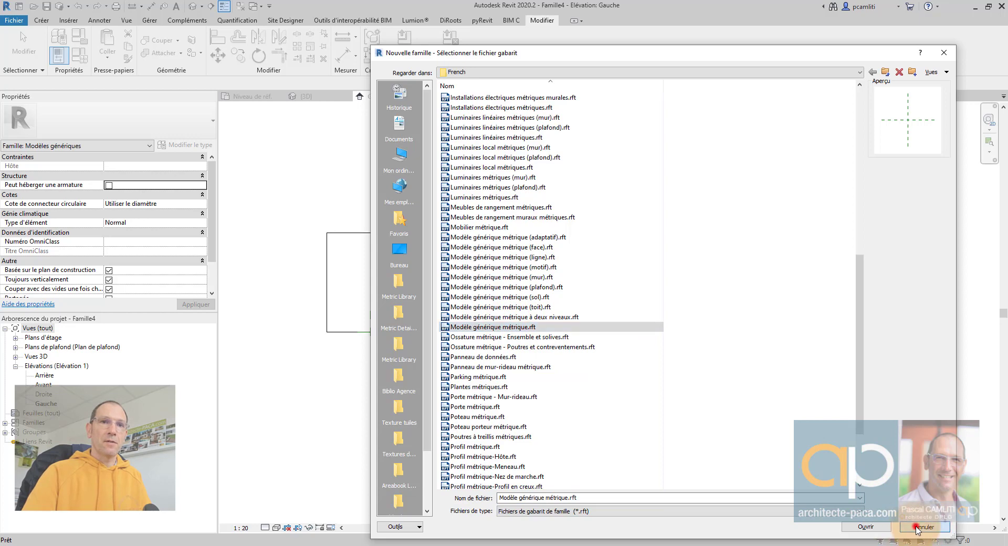
pyautogui.click(918, 528)
# In Famille4's 3D view, widen the thin extrusion into a roughly cube-shaped block by stretching its left face outward.
pyautogui.press('d')
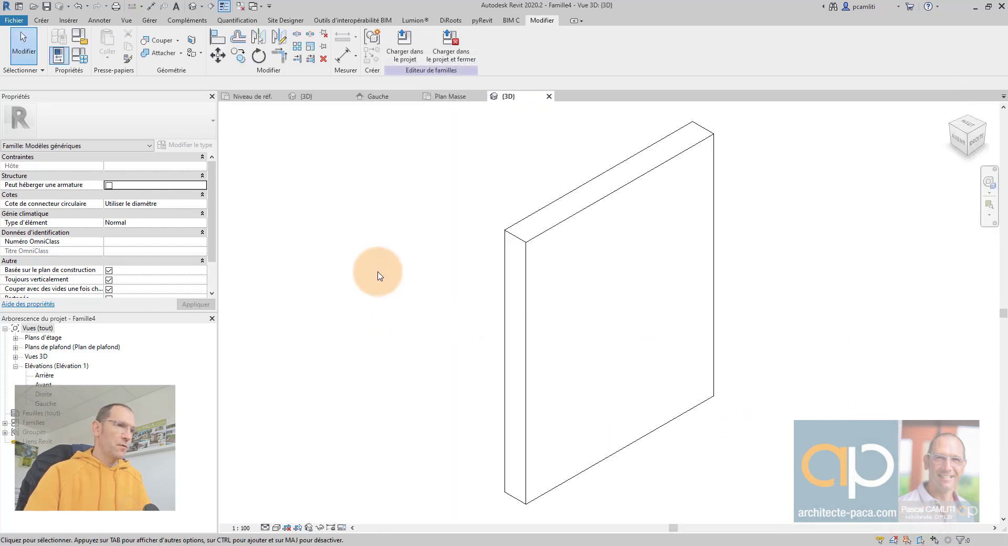
pyautogui.keyDown('shift'); pyautogui.moveTo(378, 274); pyautogui.dragTo(651, 359, button='middle'); pyautogui.keyUp('shift')
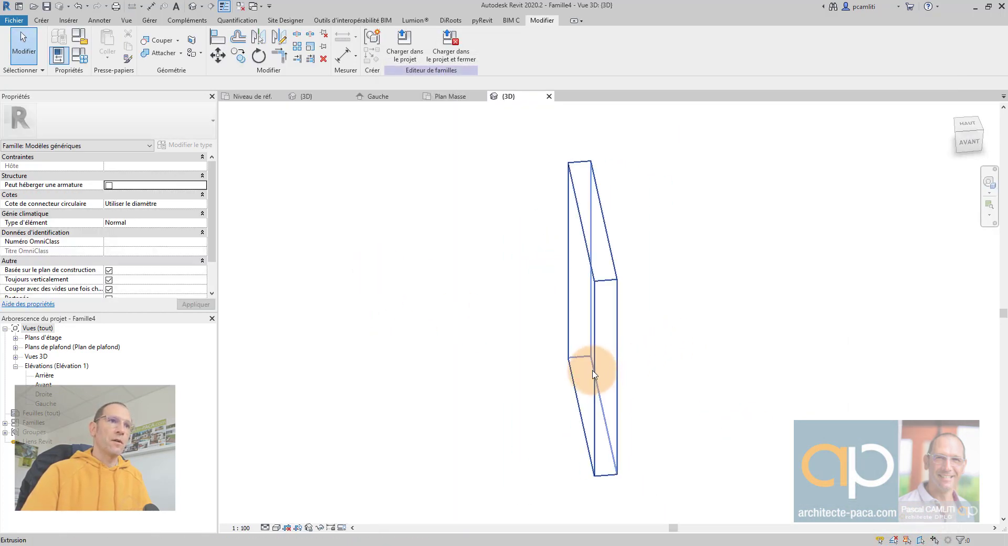
pyautogui.click(589, 369)
pyautogui.moveTo(576, 321); pyautogui.dragTo(418, 323)
pyautogui.click(663, 330)
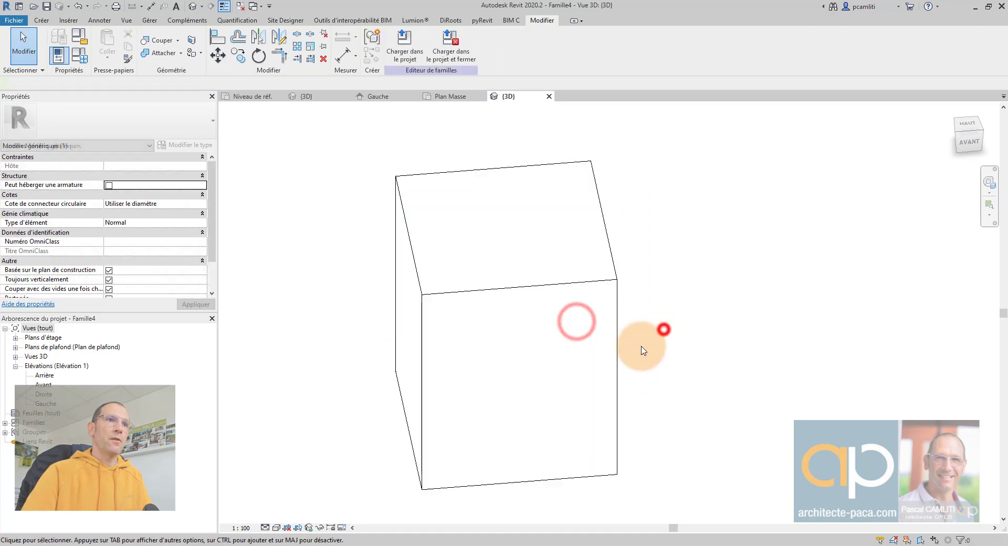
pyautogui.click(50, 339)
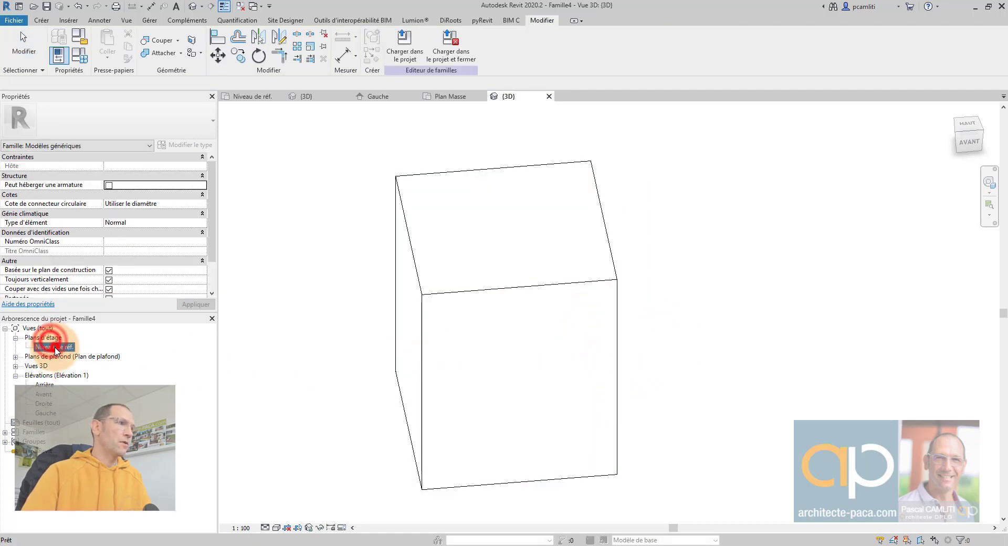
pyautogui.doubleClick(55, 347)
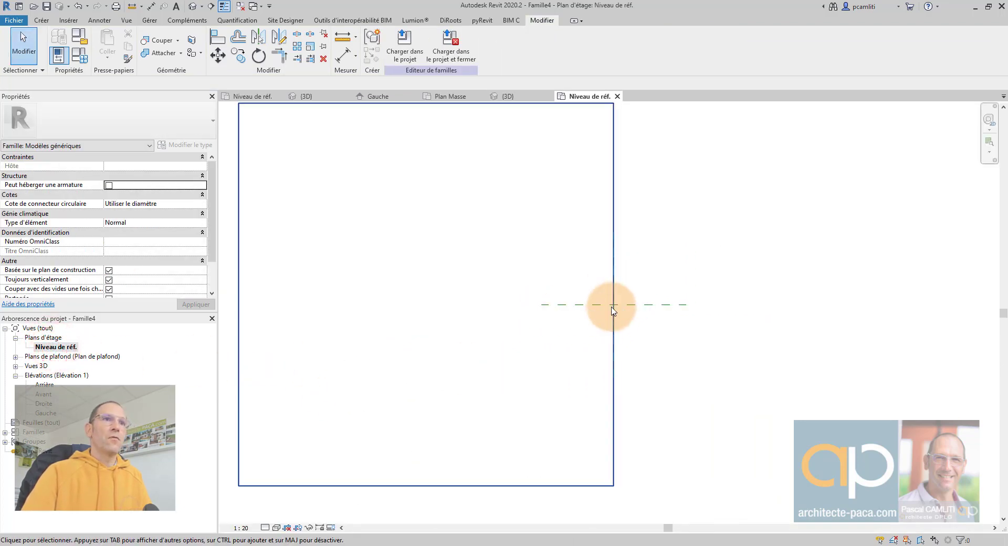
pyautogui.click(41, 21)
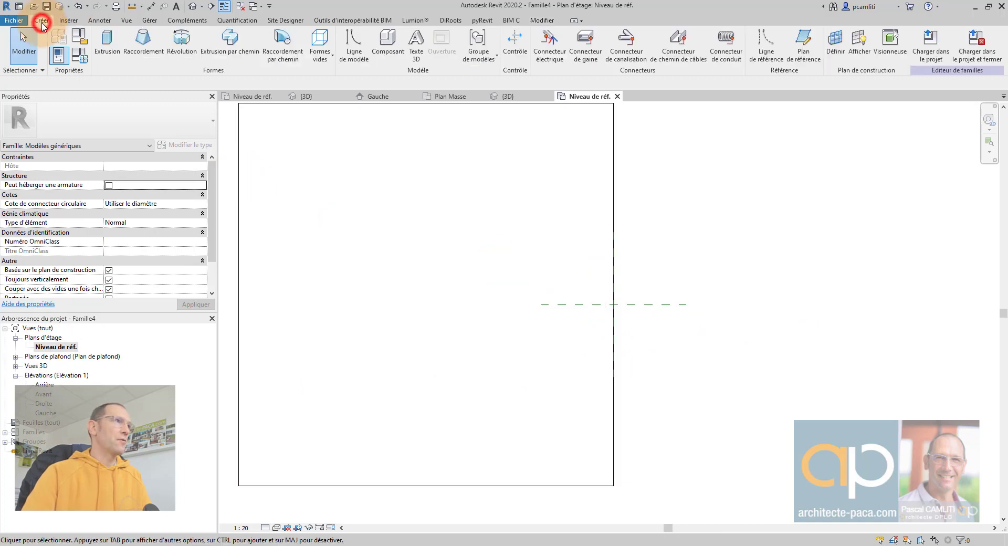
pyautogui.click(108, 46)
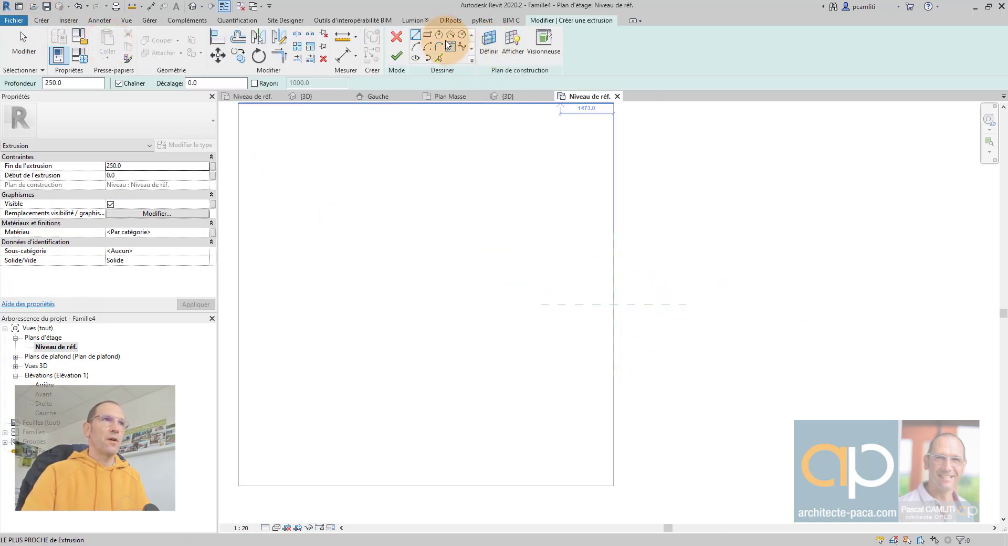
pyautogui.click(425, 35)
pyautogui.click(661, 205)
pyautogui.press('Escape')
pyautogui.press('Escape')
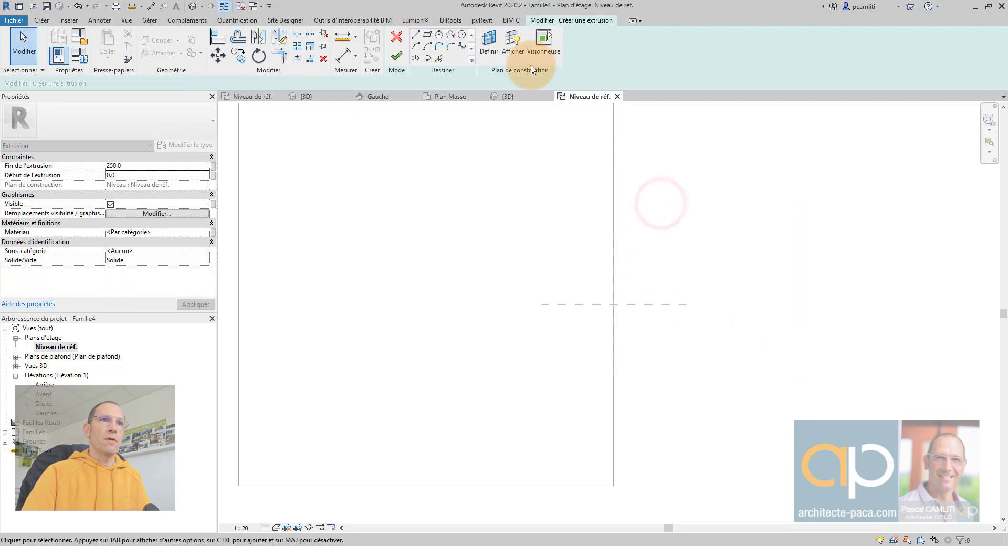
pyautogui.click(397, 55)
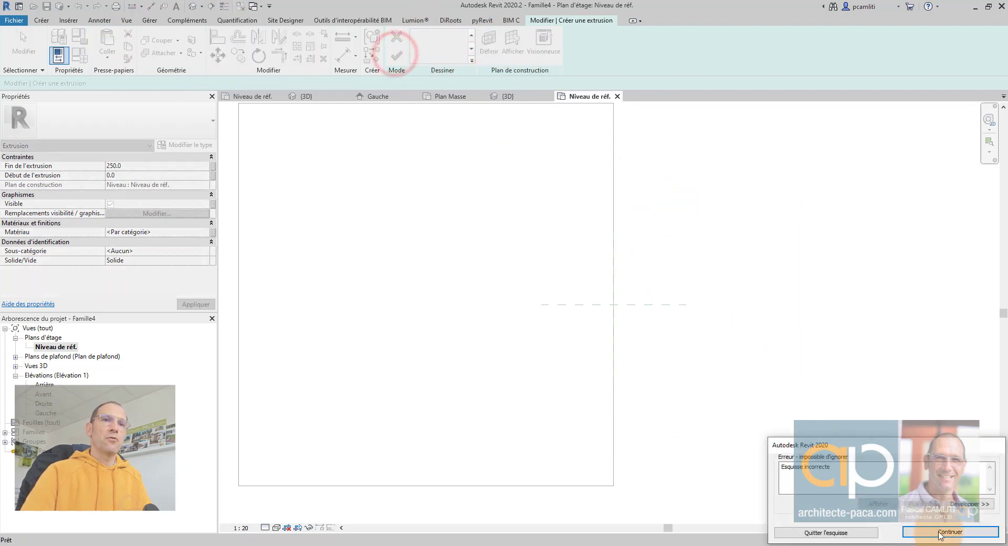
pyautogui.click(831, 533)
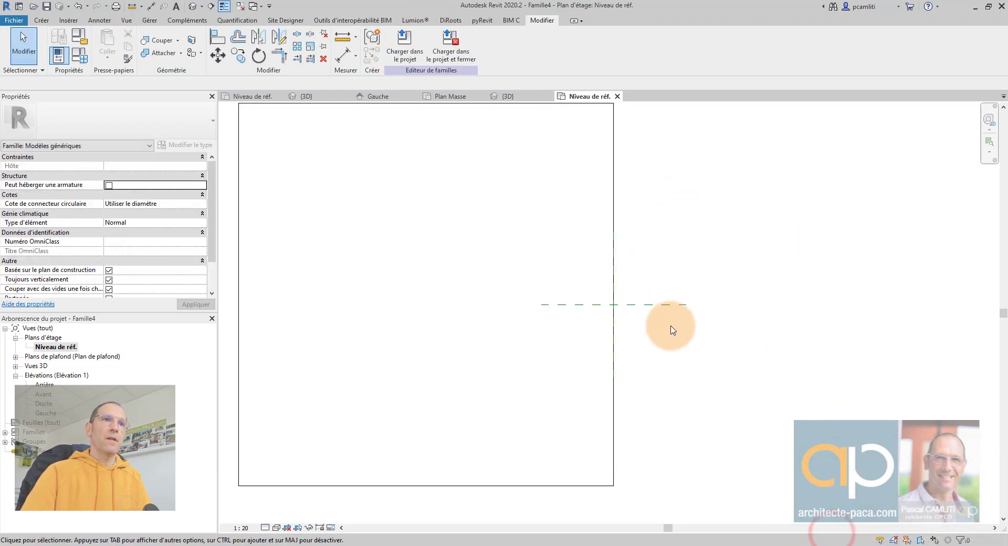
# In Famille4's 3D view, check the family category and the setting that lets voids cut the family once loaded.
pyautogui.hotkey('ctrl', 'Tab')
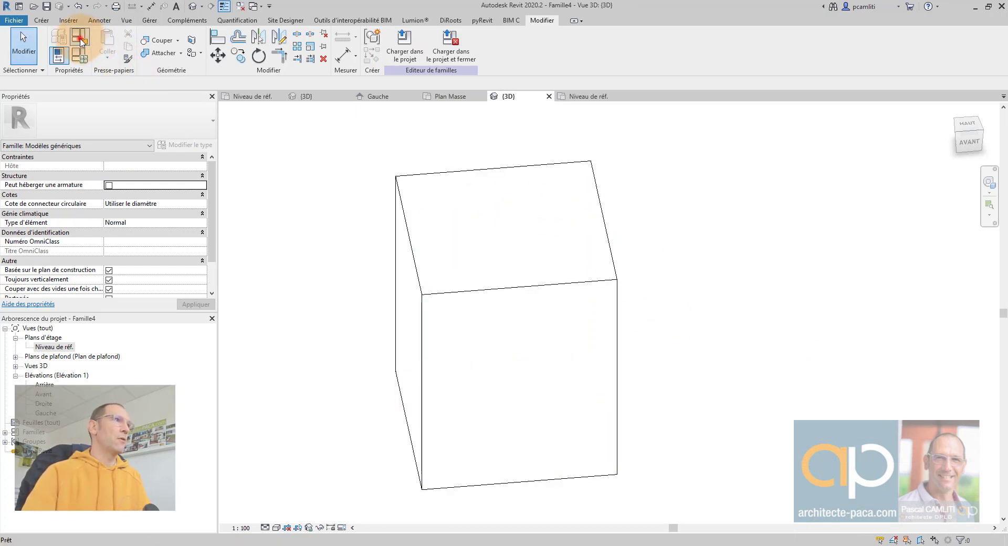
pyautogui.click(79, 37)
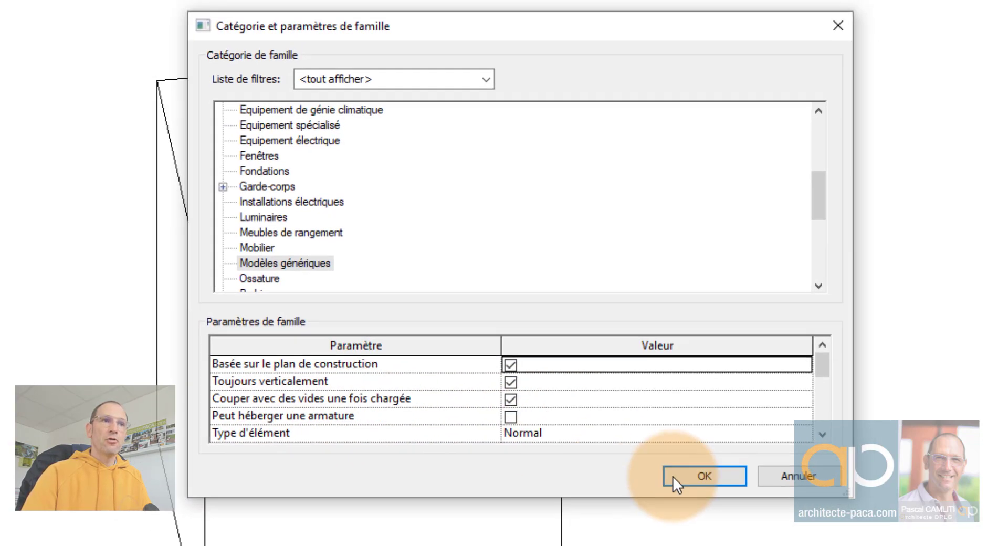
pyautogui.click(704, 484)
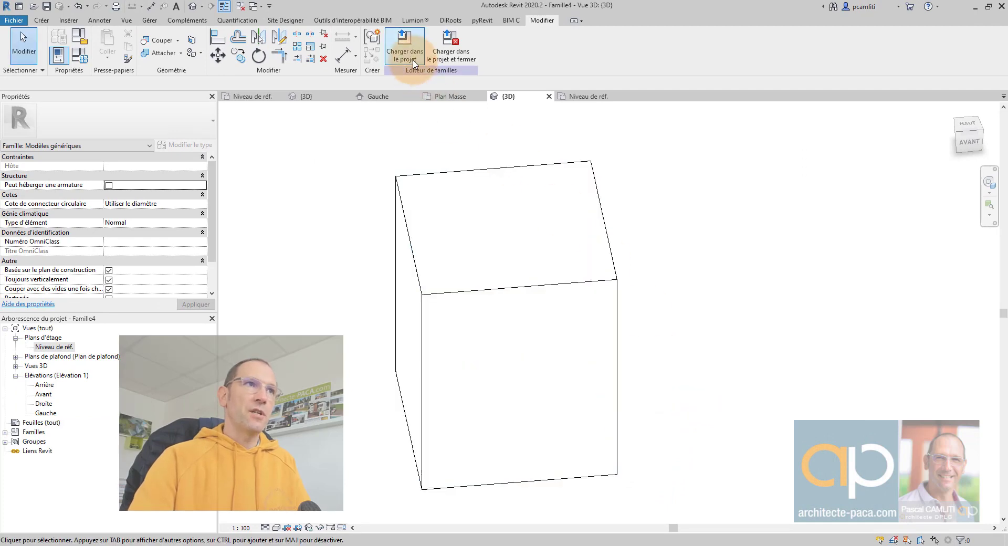
# Load the Famille4 block family into the project Projet-toit-metal.rvt.
pyautogui.click(414, 60)
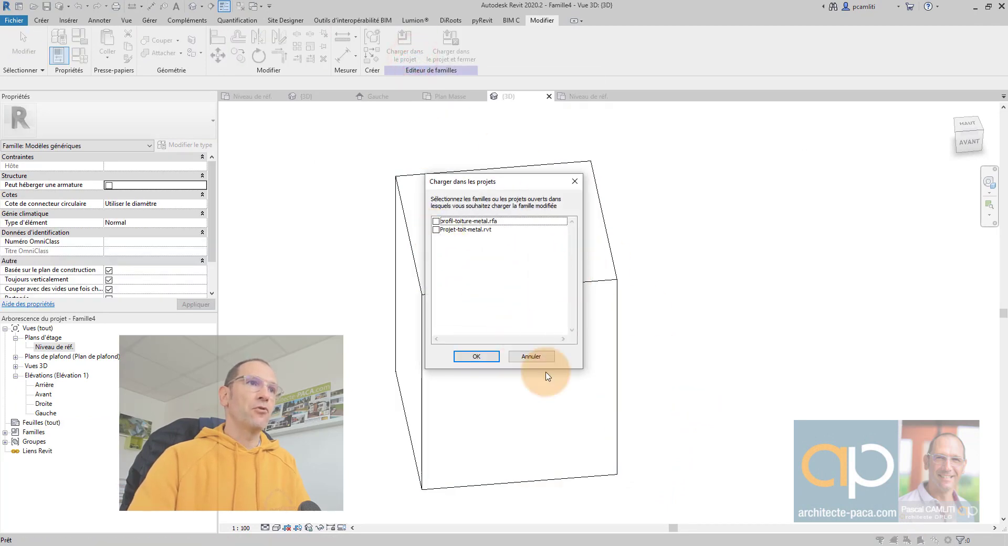
pyautogui.click(535, 356)
pyautogui.click(654, 225)
pyautogui.click(402, 41)
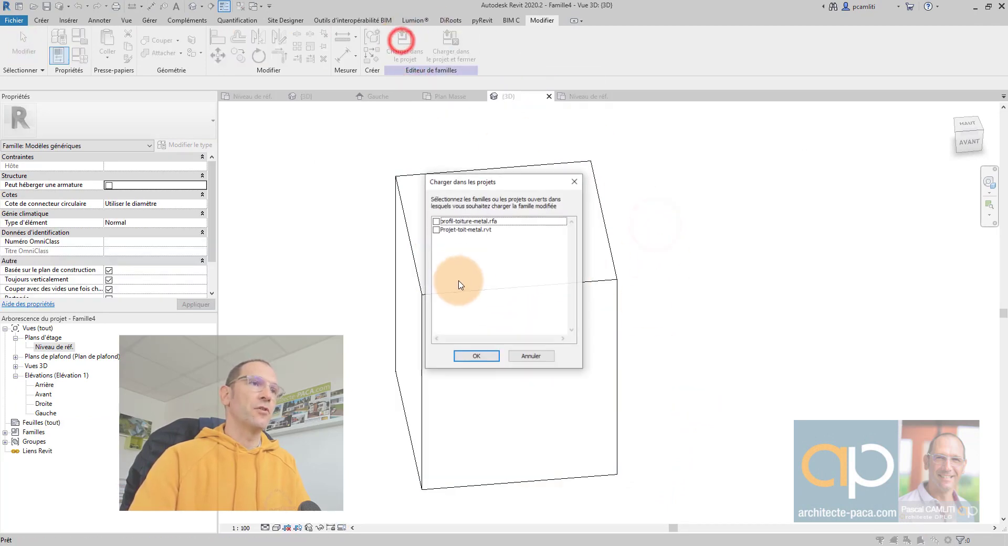
pyautogui.click(437, 230)
pyautogui.click(475, 355)
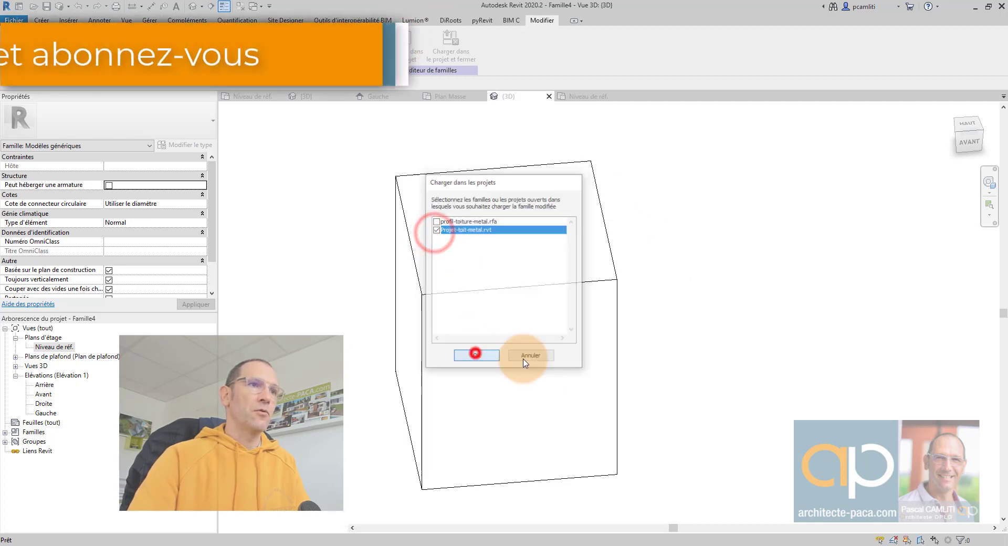
pyautogui.click(474, 240)
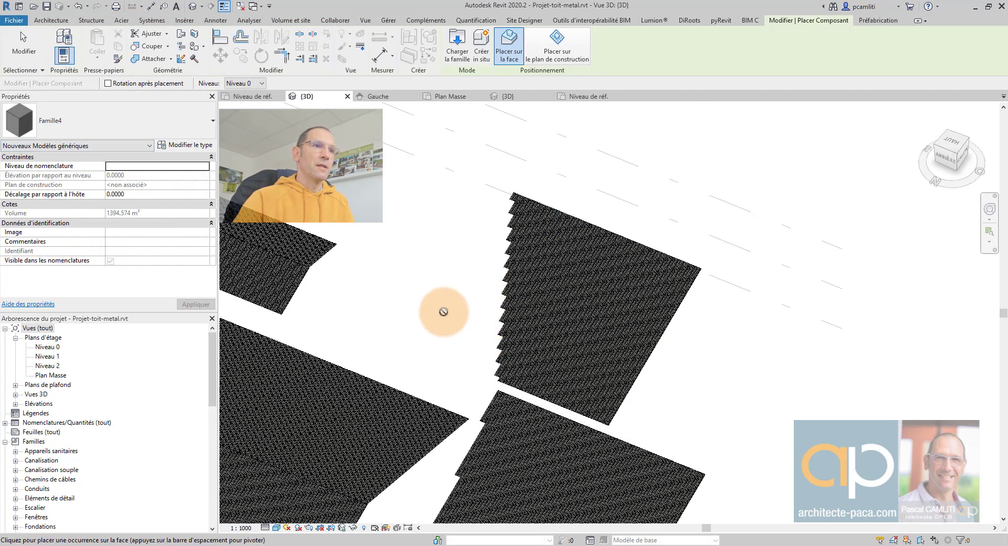
# Place one Famille4 block on the Niveau 0 work plane, beside the stepped diagonal edge of the slanted roof.
pyautogui.click(558, 44)
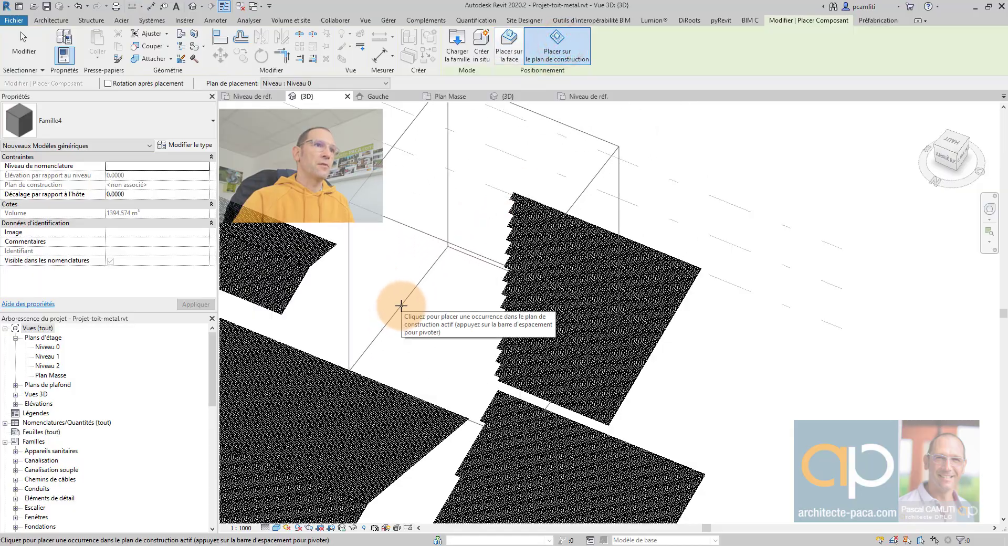
pyautogui.click(401, 305)
pyautogui.press('Escape')
pyautogui.press('Escape')
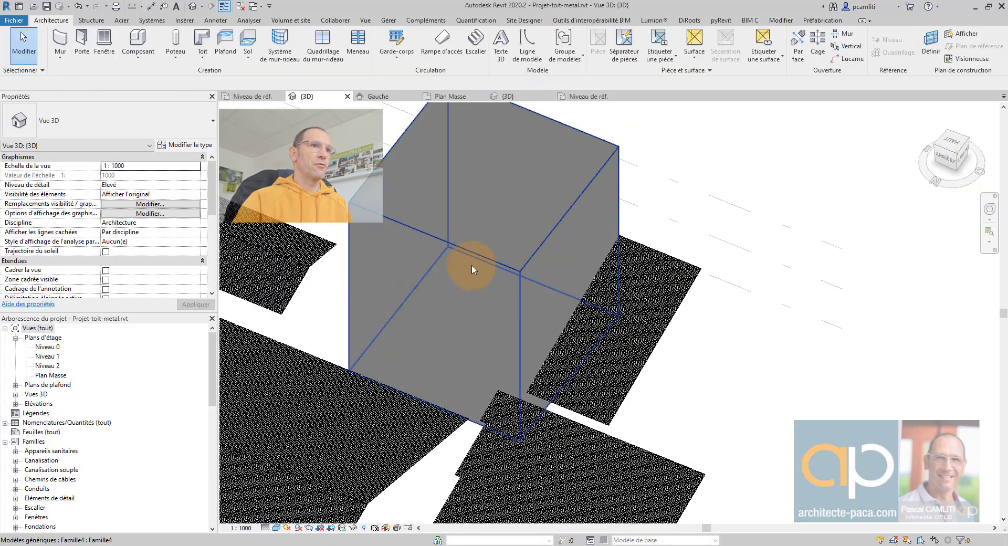
# Viewed from above, rotate the Famille4 block by about 12° and move it so its side meets the roof's upper stepped corner.
pyautogui.click(487, 259)
pyautogui.keyDown('shift'); pyautogui.moveTo(480, 256); pyautogui.dragTo(745, 273, button='middle'); pyautogui.keyUp('shift')
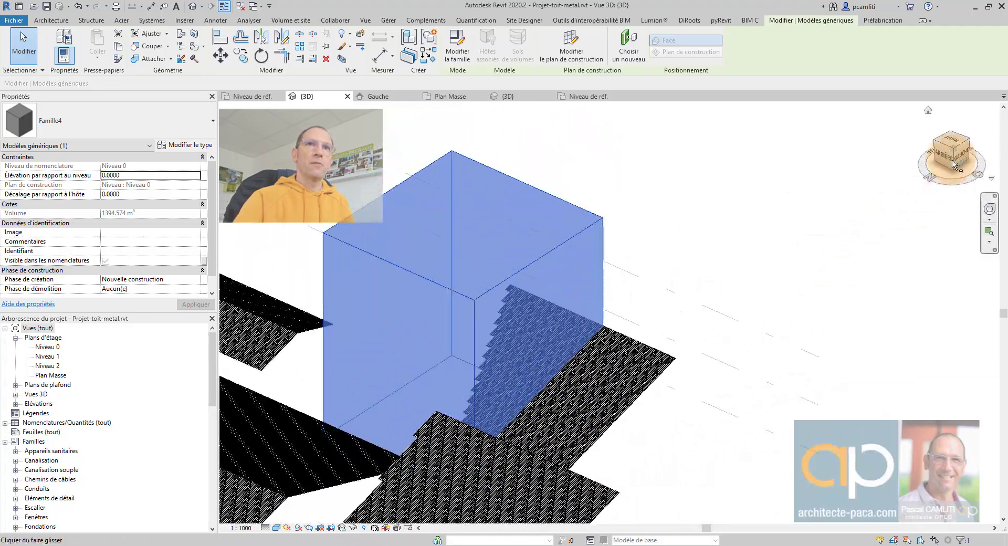
pyautogui.click(953, 143)
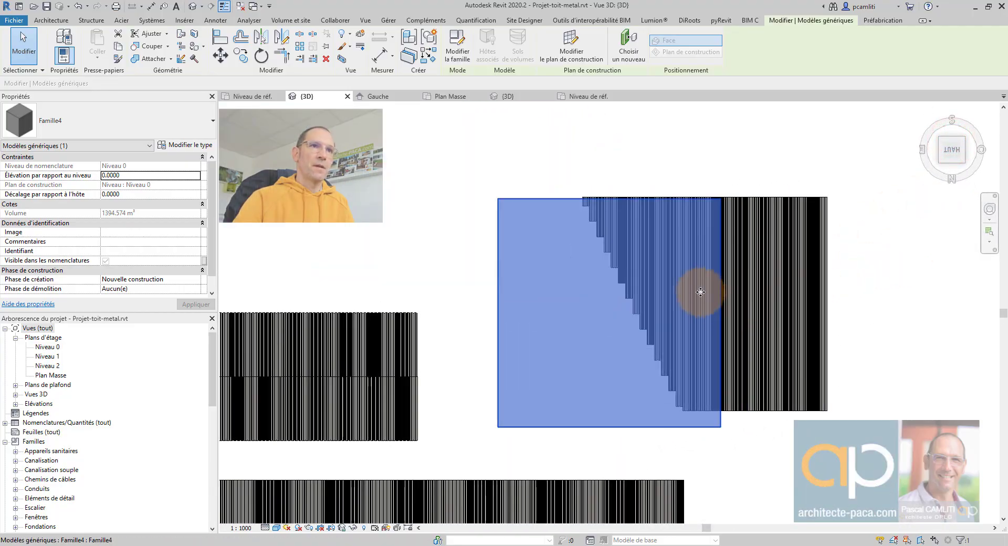
pyautogui.scroll(3, 703, 289)
pyautogui.scroll(-3, 510, 214)
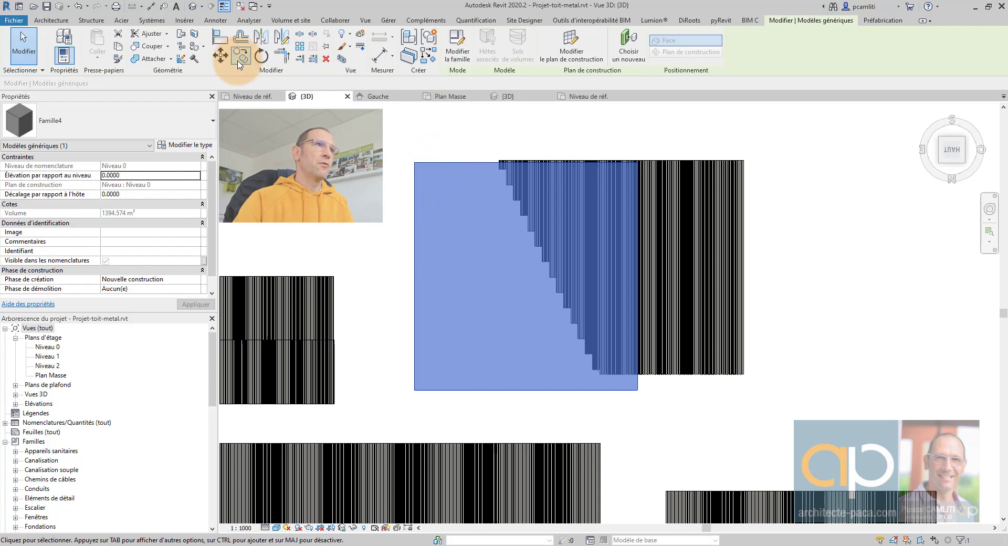
pyautogui.click(260, 53)
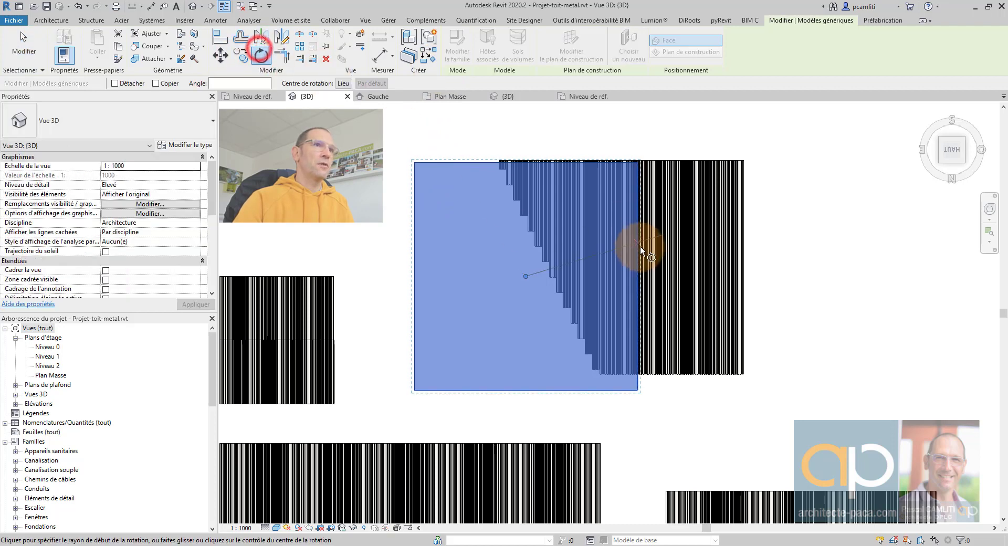
pyautogui.click(653, 282)
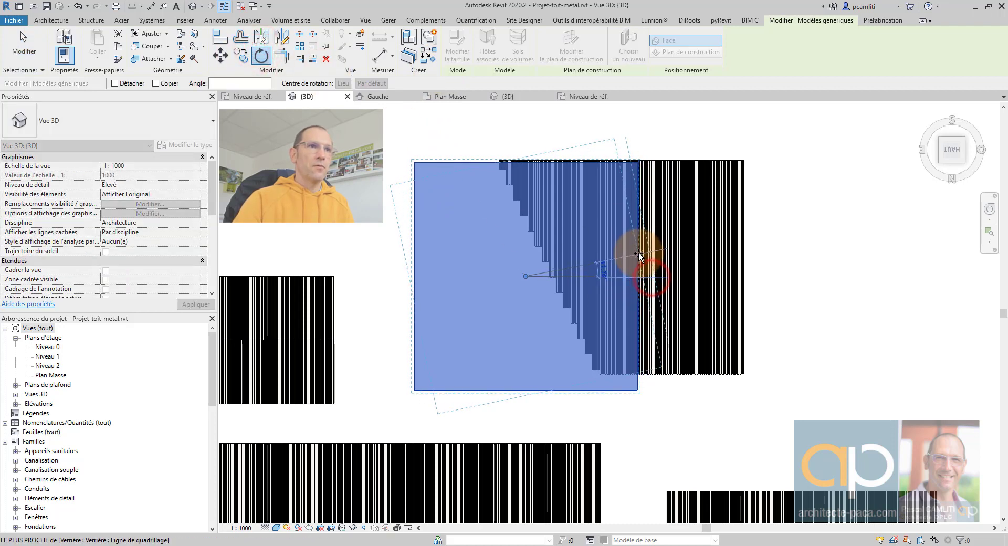
pyautogui.click(642, 254)
pyautogui.moveTo(618, 239); pyautogui.dragTo(506, 252)
pyautogui.scroll(5, 526, 242)
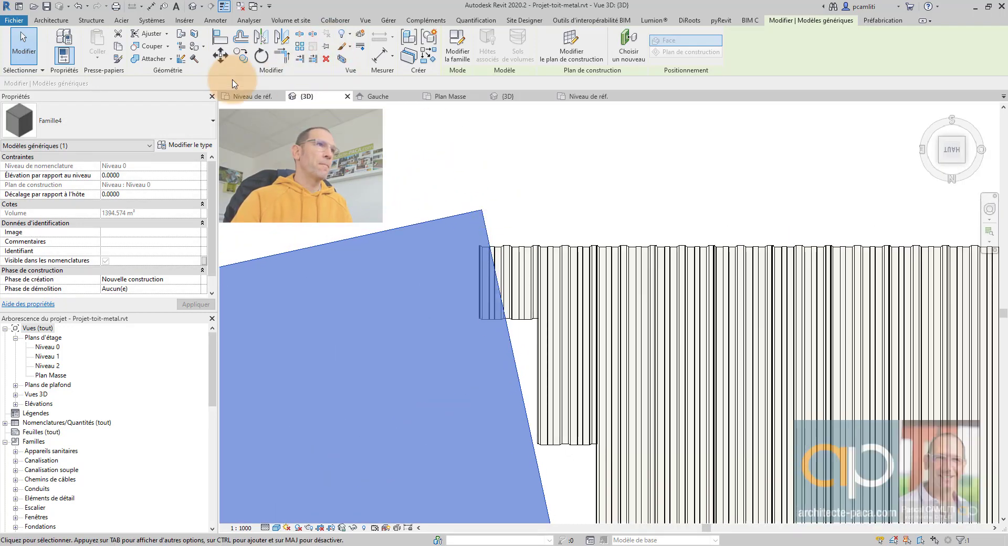
# Rotate the block about the point where its side crosses the roof's upper edge, aligning that side with the stepped diagonal.
pyautogui.click(260, 56)
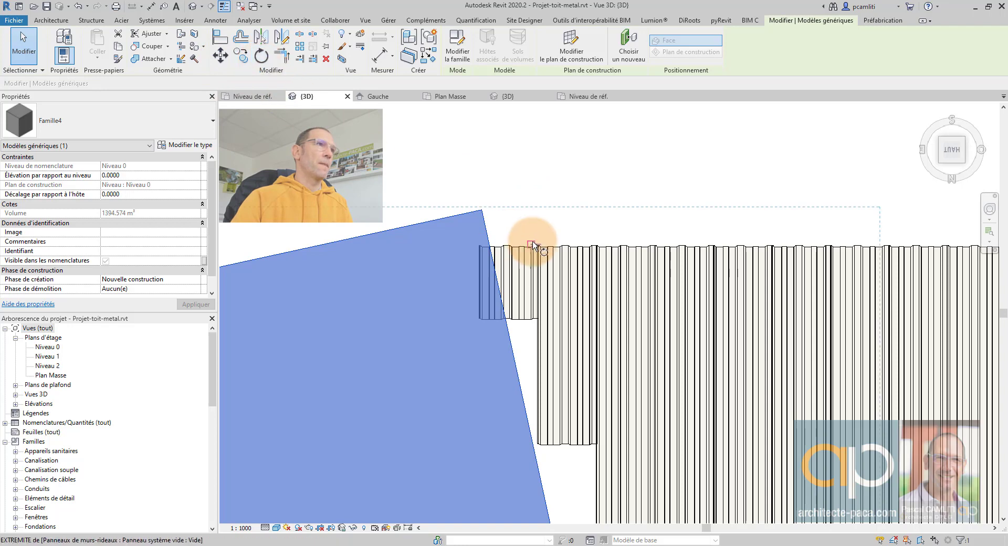
pyautogui.scroll(2, 484, 244)
pyautogui.scroll(1, 484, 246)
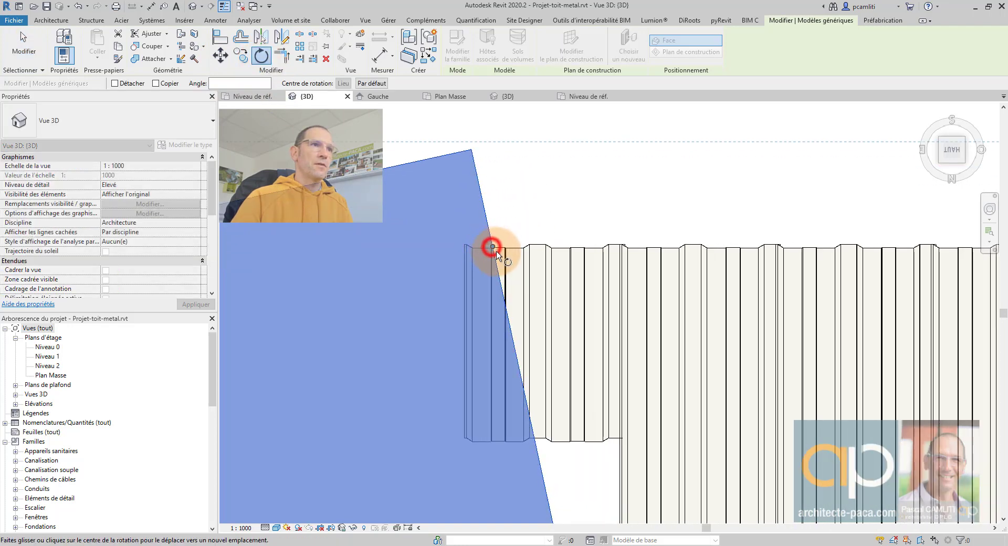
pyautogui.scroll(-4, 496, 254)
pyautogui.moveTo(543, 409); pyautogui.dragTo(337, 205, button='middle')
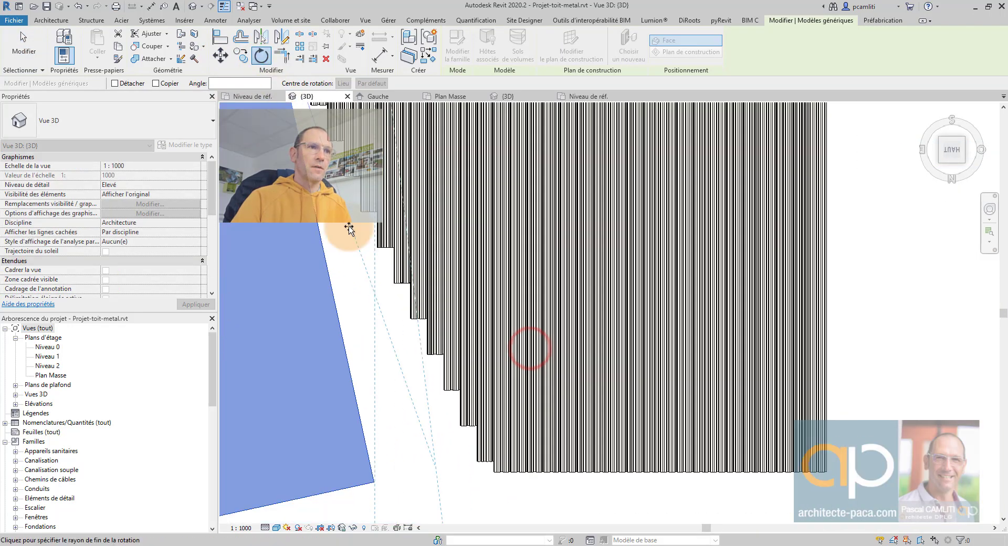
pyautogui.scroll(-1, 472, 326)
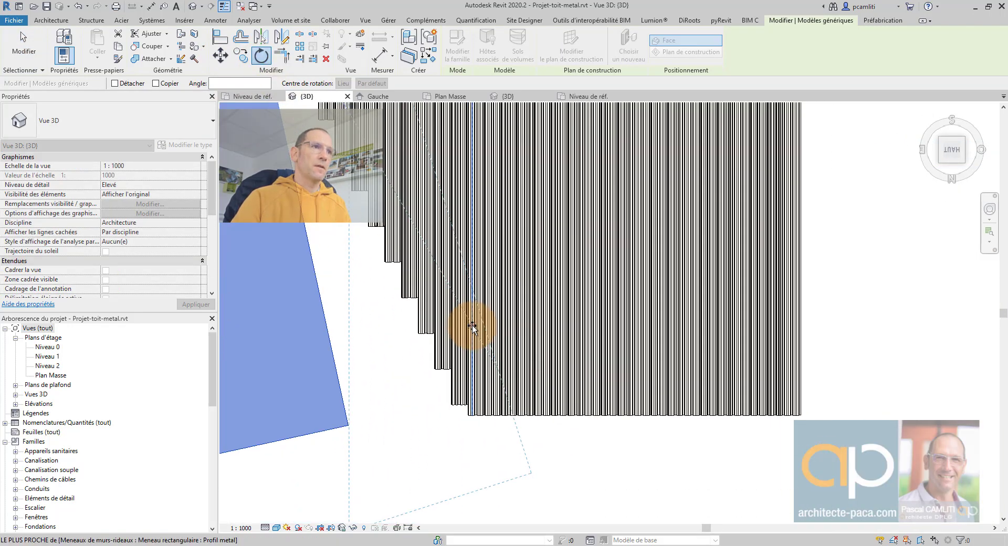
pyautogui.click(512, 481)
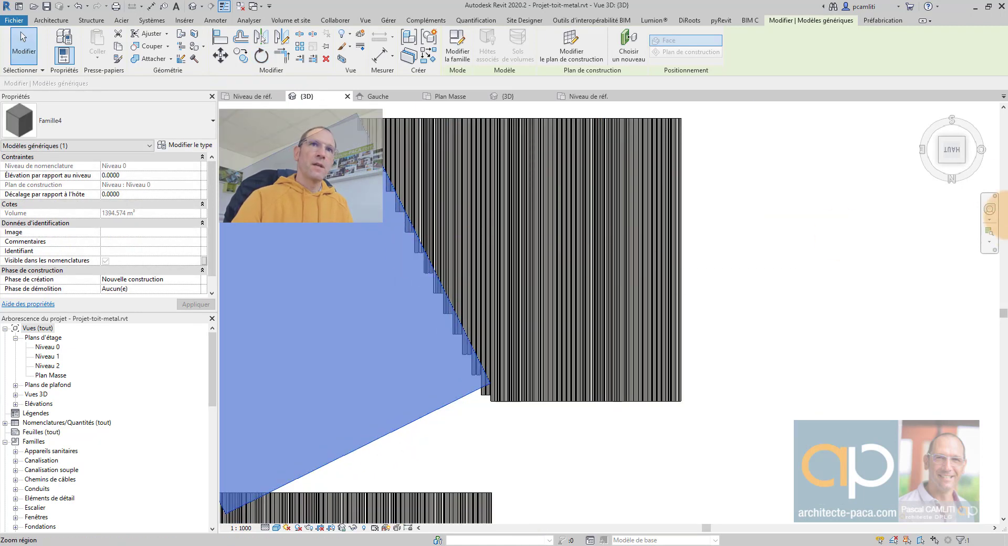
# In a 3D corner view, use Cut Geometry to cut the uppermost metal-profile mullions along the stepped diagonal with the Famille4 block.
pyautogui.click(961, 163)
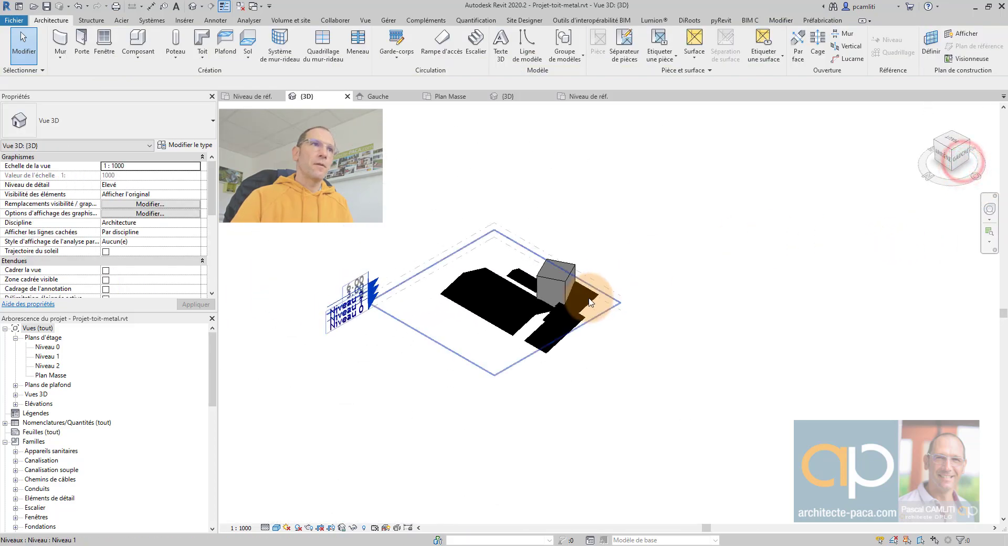
pyautogui.scroll(6, 591, 302)
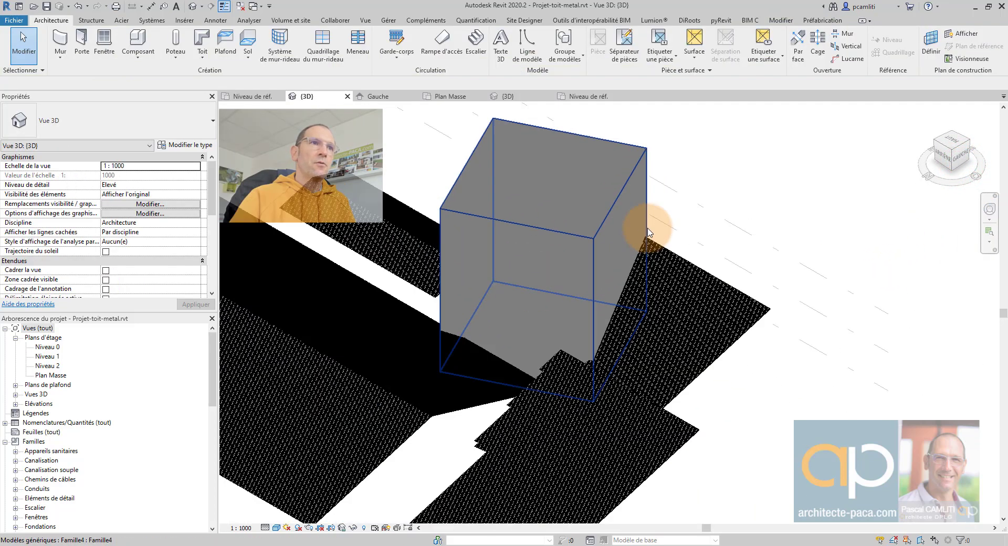
pyautogui.moveTo(650, 233); pyautogui.dragTo(602, 223, button='middle')
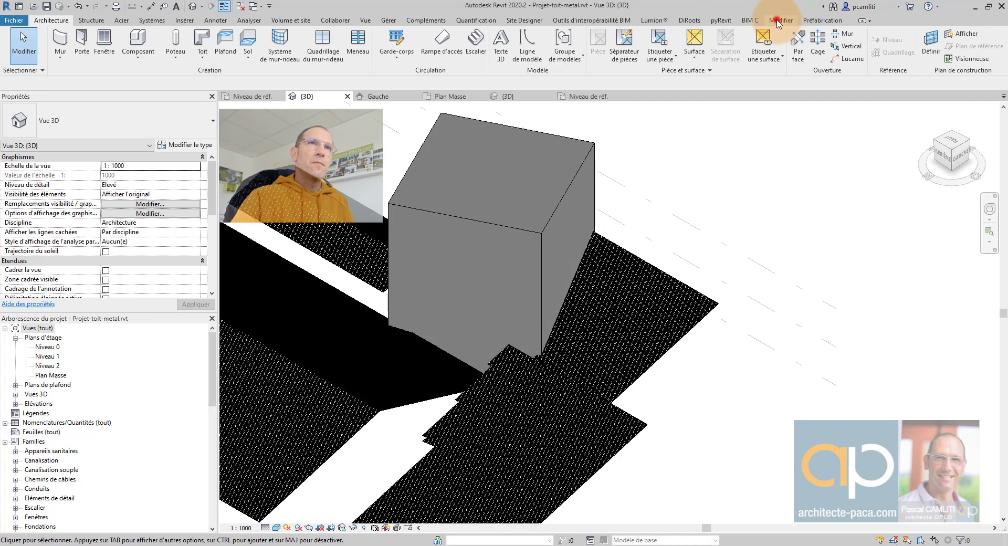
pyautogui.click(779, 22)
pyautogui.click(152, 46)
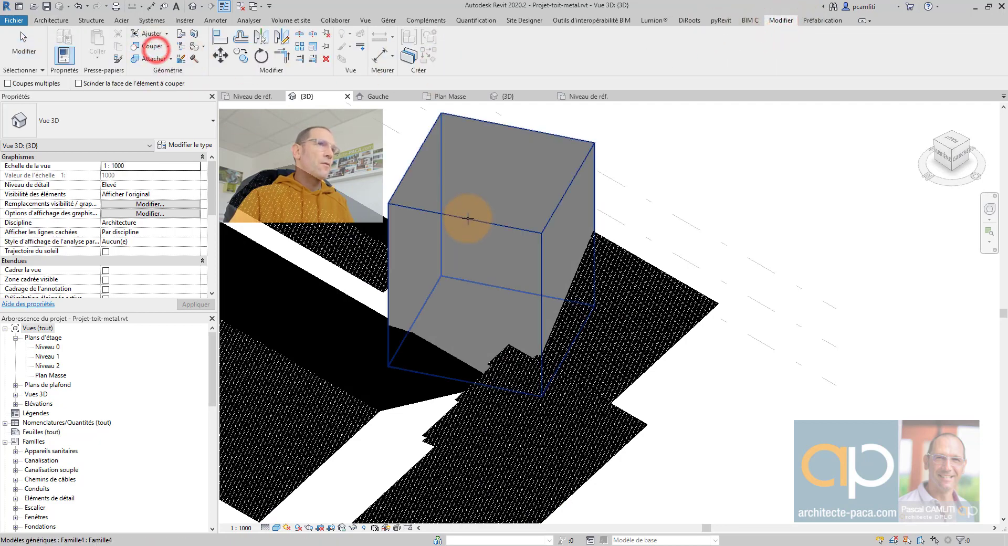
pyautogui.scroll(6, 597, 227)
pyautogui.click(589, 240)
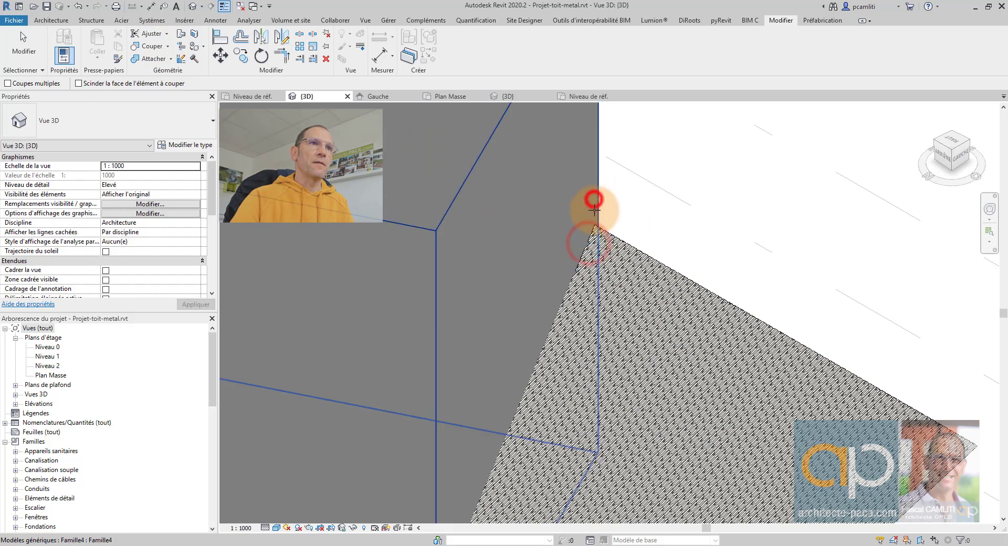
pyautogui.click(595, 209)
pyautogui.click(594, 209)
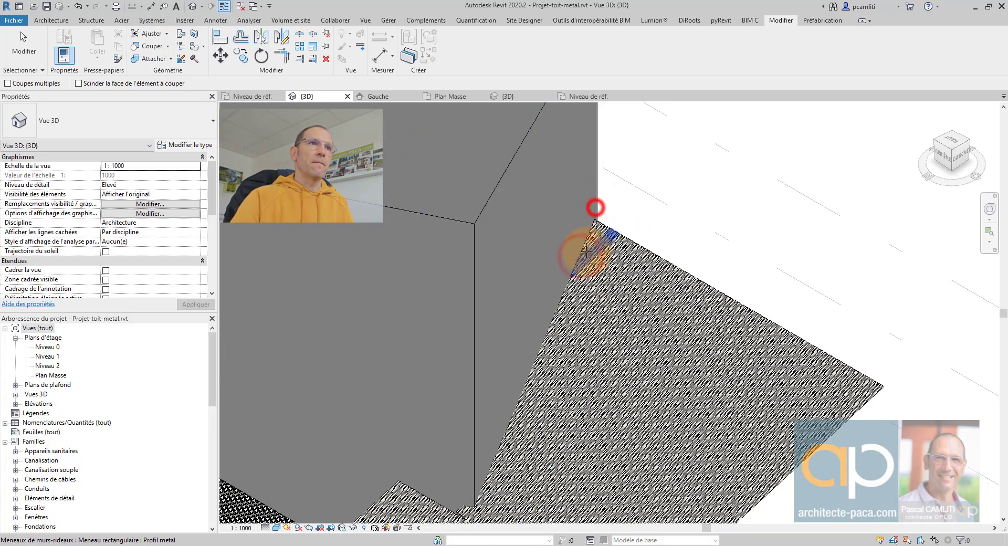
# Cut the next metal-profile mullions down the diagonal one by one with the Famille4 block.
pyautogui.click(576, 280)
pyautogui.click(595, 205)
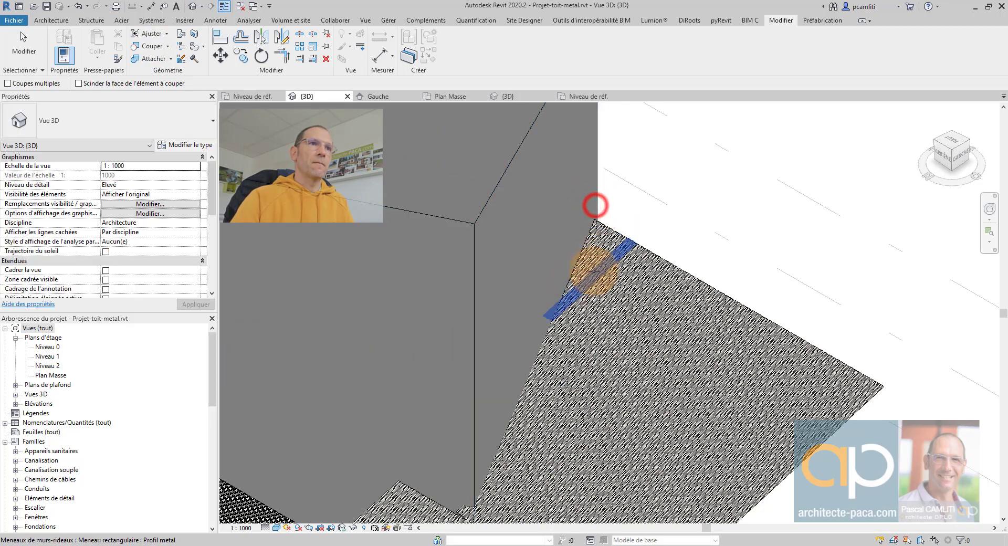
pyautogui.click(596, 210)
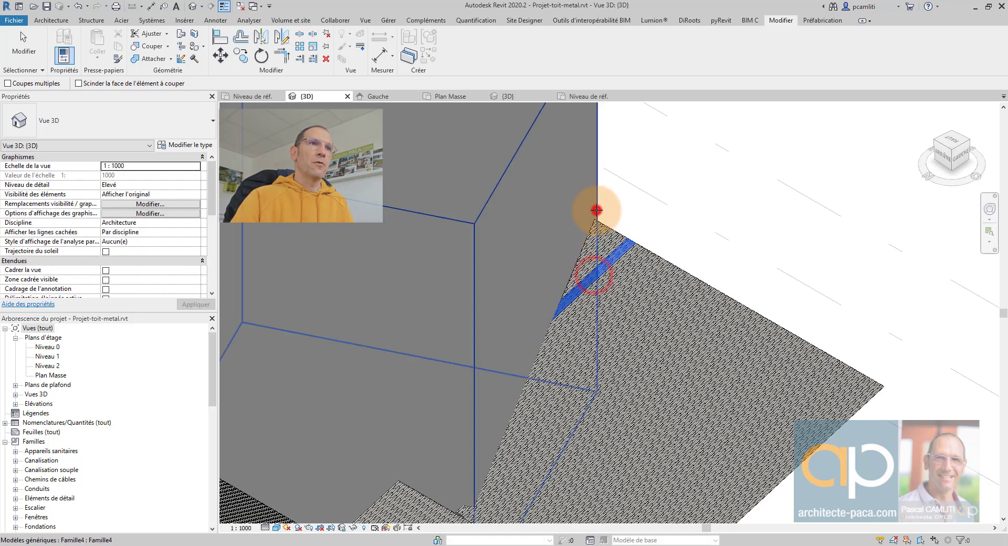
pyautogui.click(590, 288)
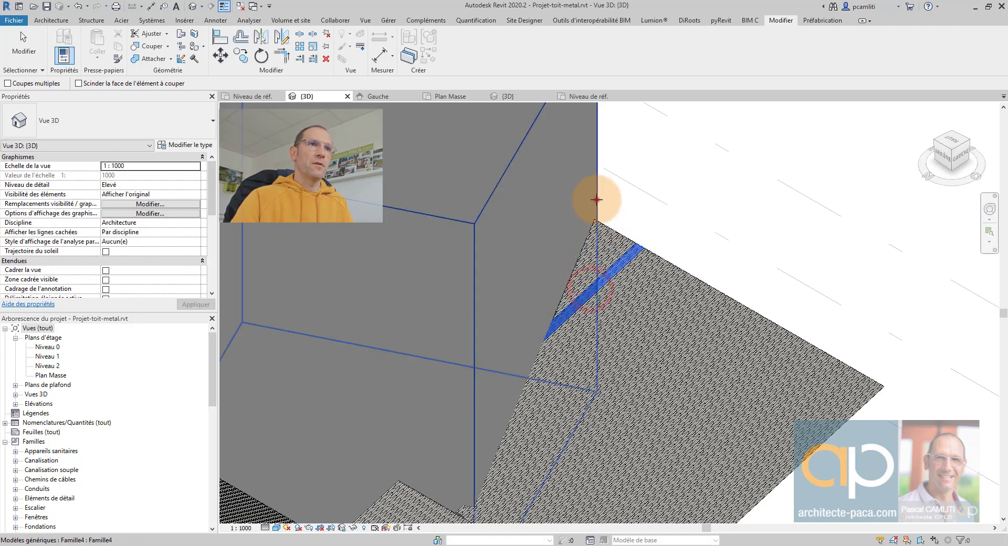
pyautogui.click(595, 199)
# Restart Cut Geometry with multiple cuts enabled and cut further mullions near the middle of the diagonal with the block.
pyautogui.scroll(-1, 595, 199)
pyautogui.click(812, 185)
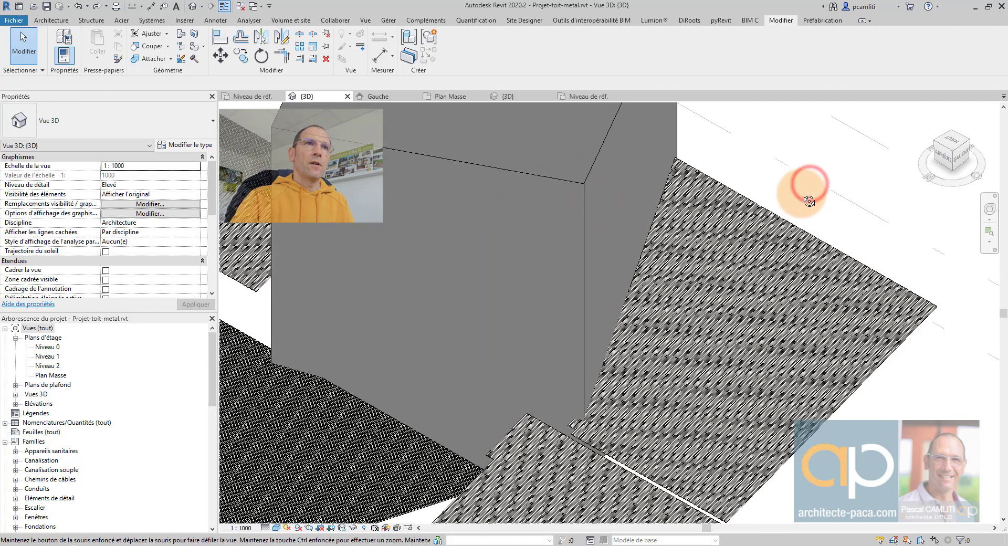
pyautogui.click(160, 48)
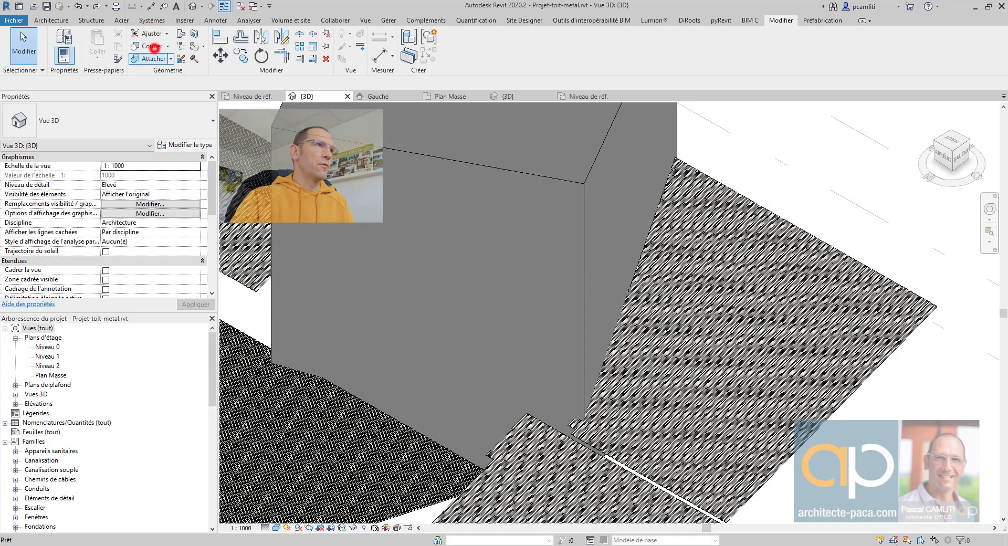
pyautogui.click(641, 294)
pyautogui.click(609, 284)
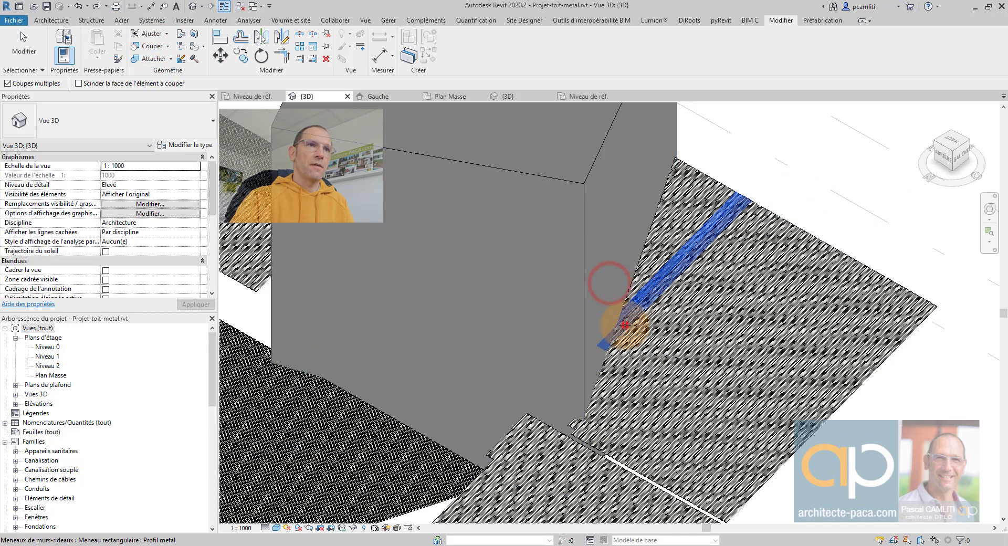
pyautogui.click(625, 326)
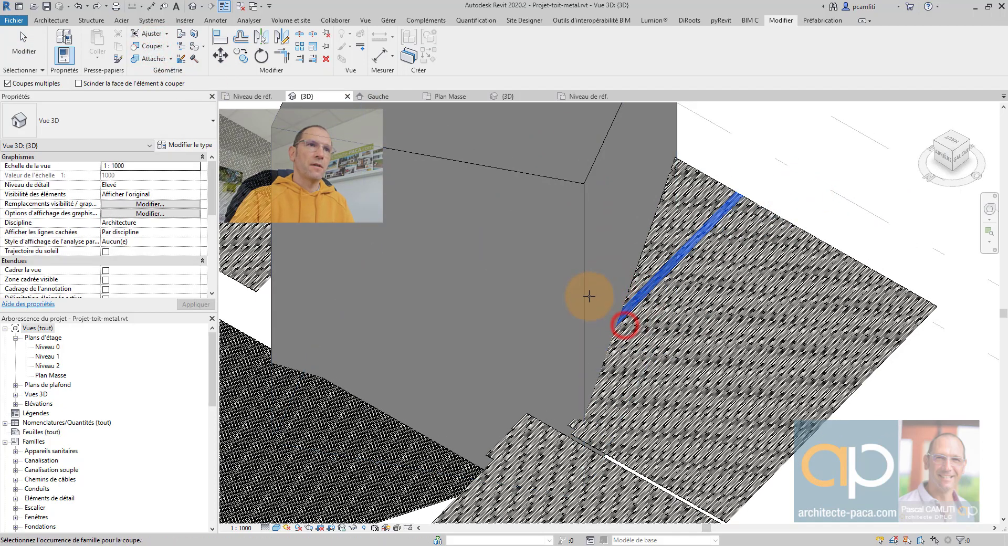
pyautogui.click(683, 132)
pyautogui.press('Escape')
# Resume Cut Geometry and trim the remaining protruding mullions along the middle of the diagonal against the Famille4 block.
pyautogui.click(146, 46)
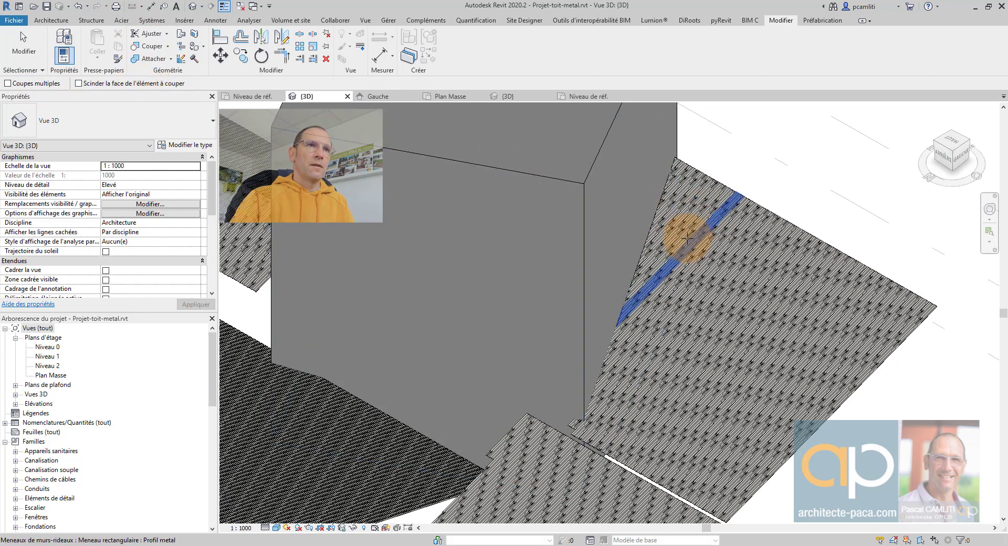
pyautogui.click(677, 225)
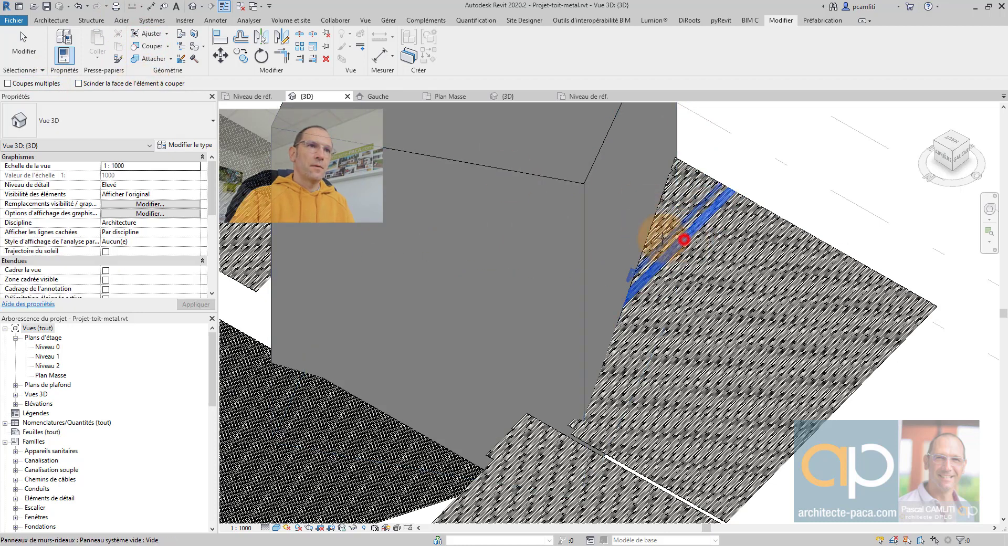
pyautogui.click(668, 158)
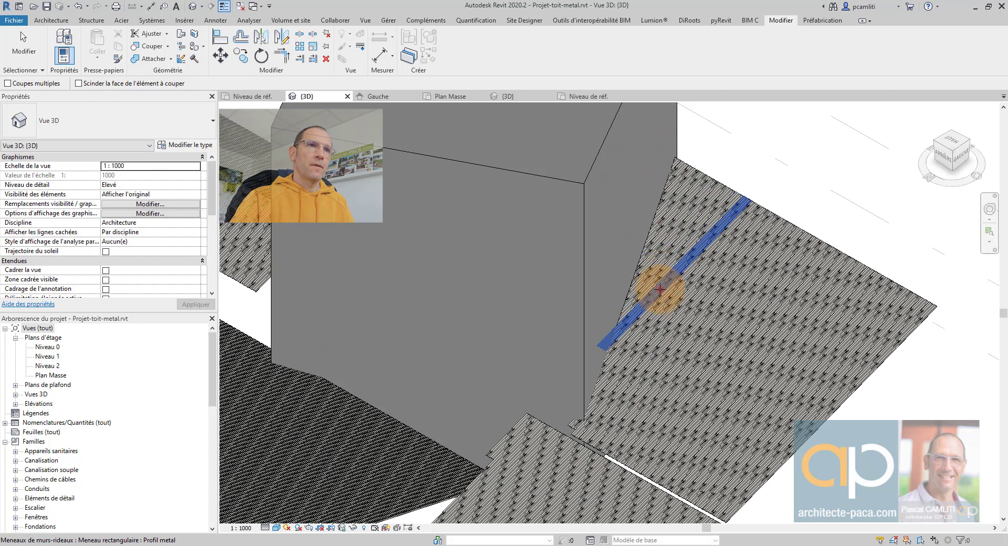
pyautogui.click(618, 261)
pyautogui.click(636, 326)
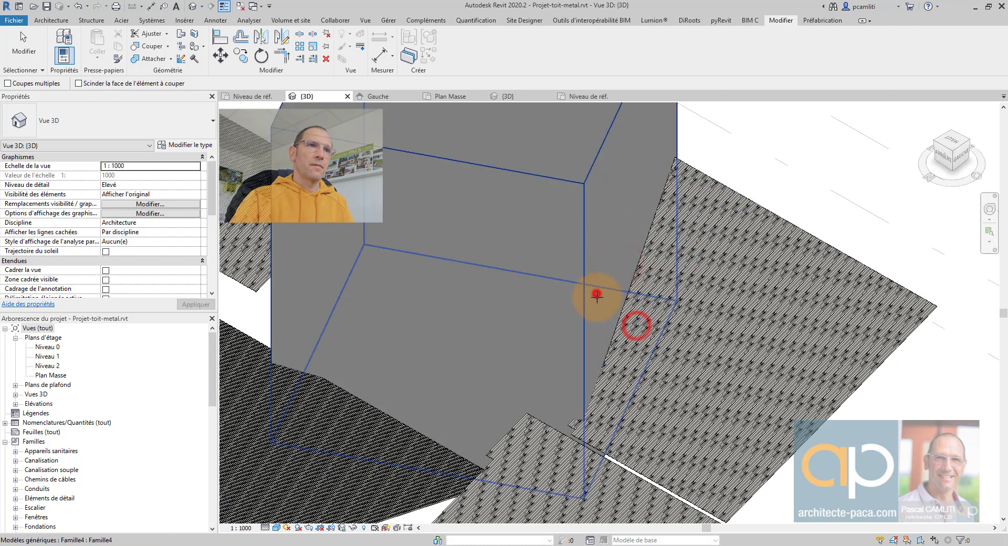
pyautogui.click(592, 293)
# Cut the mullions near the lower end of the diagonal with the Famille4 block and end the command.
pyautogui.click(613, 361)
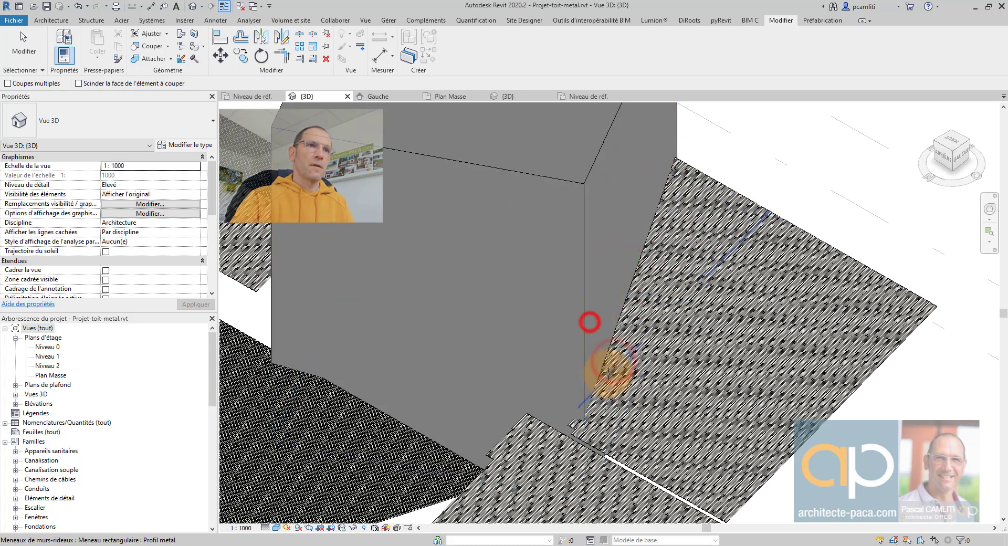
pyautogui.click(591, 322)
pyautogui.click(581, 348)
pyautogui.click(606, 394)
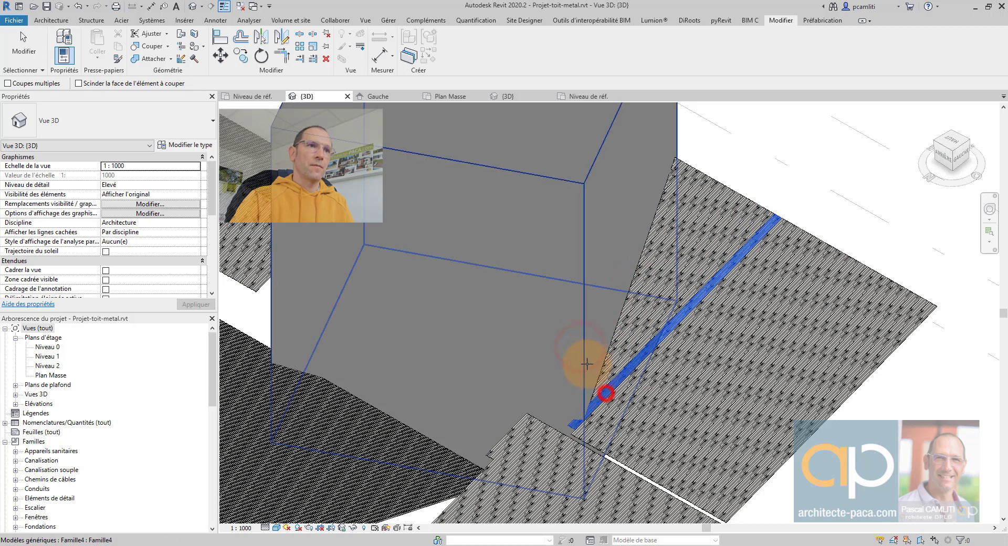
pyautogui.click(589, 351)
pyautogui.click(582, 335)
pyautogui.press('Escape')
# Hide the Famille4 block in the 3D view and inspect the roof's trimmed diagonal edge up close.
pyautogui.rightClick(583, 336)
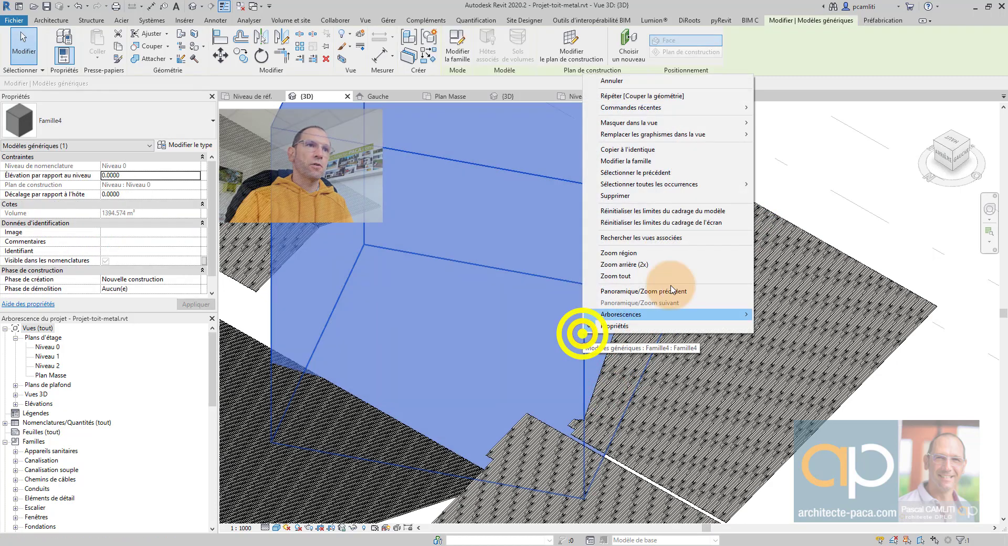
pyautogui.click(660, 122)
pyautogui.click(781, 124)
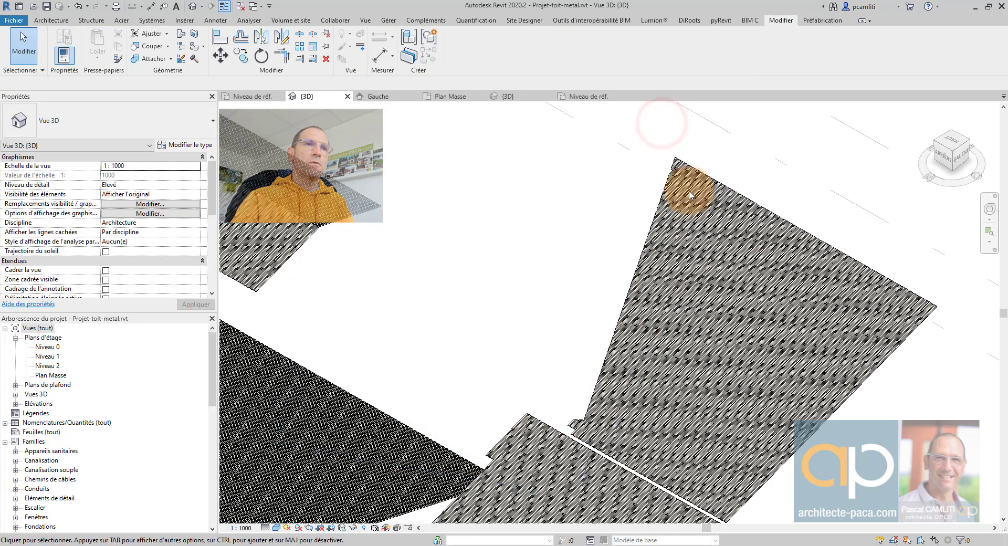
pyautogui.keyDown('shift'); pyautogui.moveTo(691, 189); pyautogui.dragTo(511, 362, button='middle'); pyautogui.keyUp('shift')
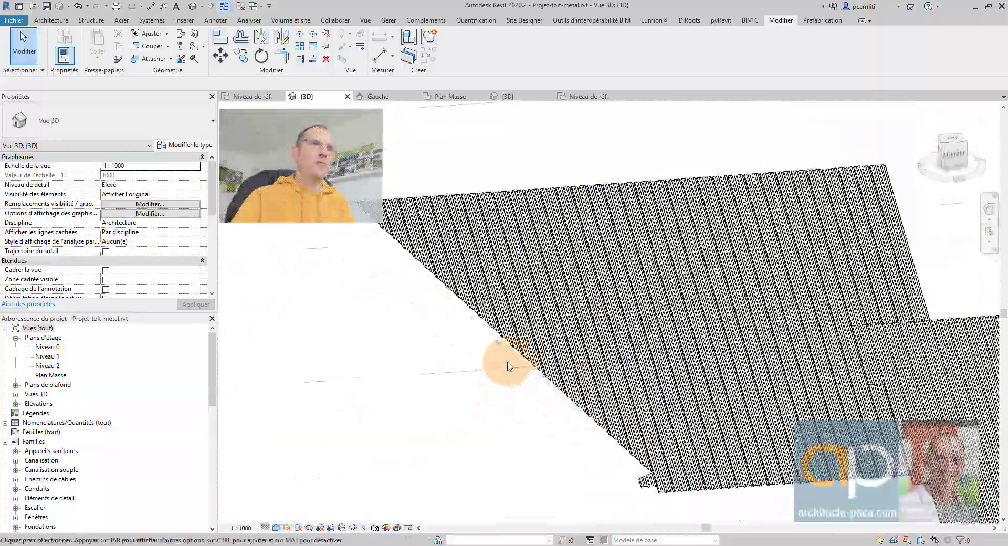
pyautogui.scroll(5, 531, 386)
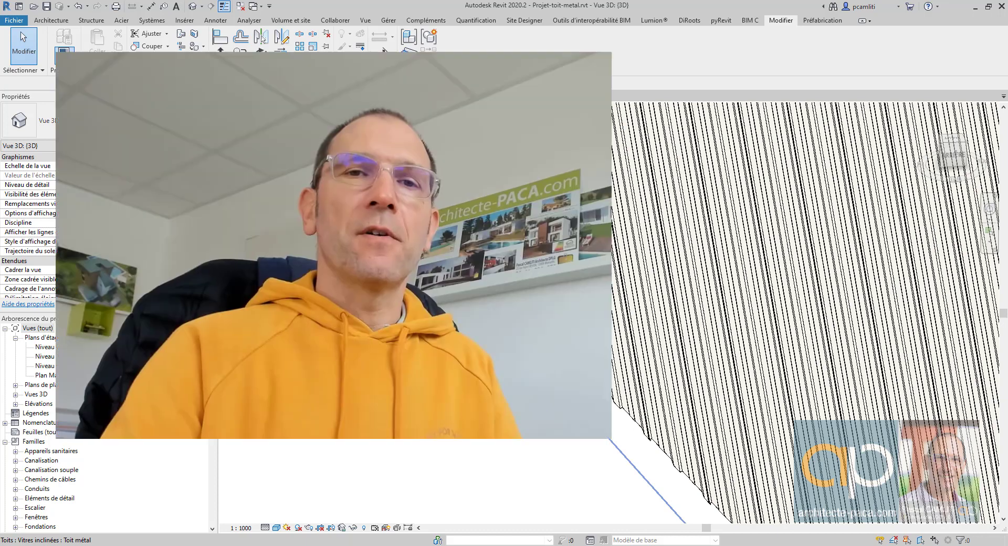